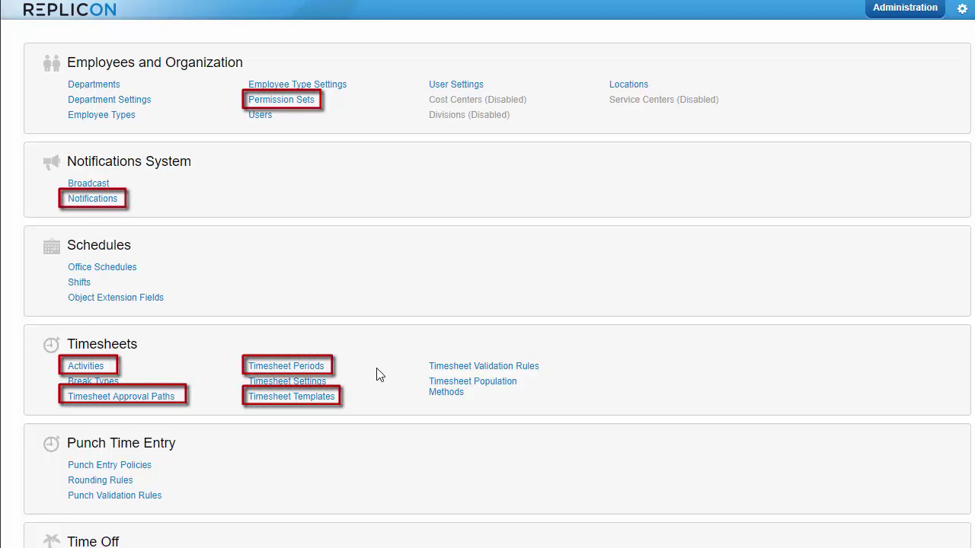
- Look through timesheet periods and approval paths, ending on the seven activities from Coding to Training
click(339, 397)
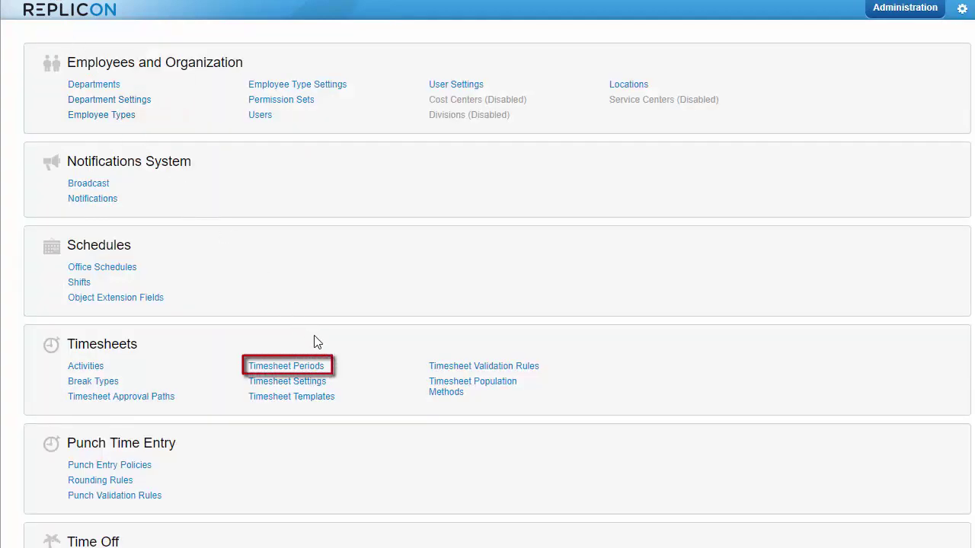
click(319, 368)
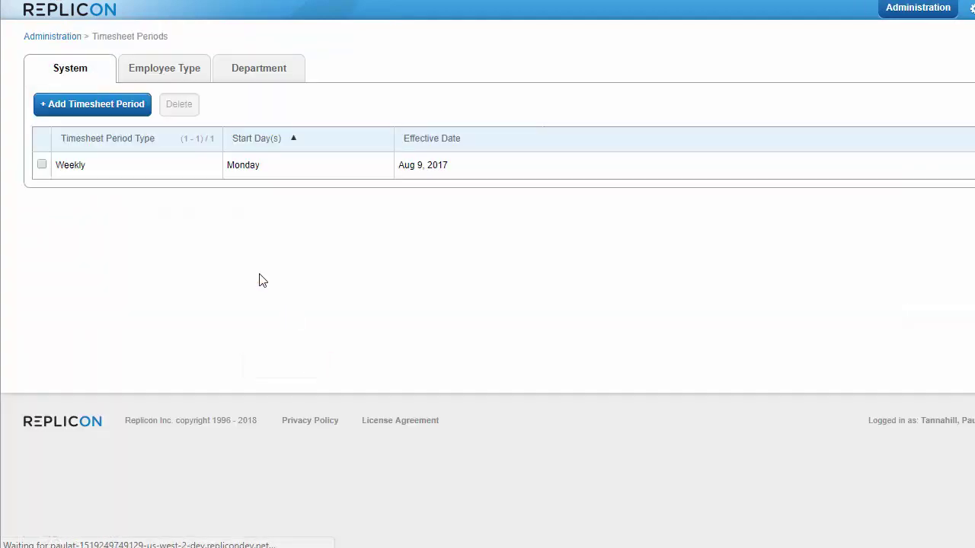
click(133, 111)
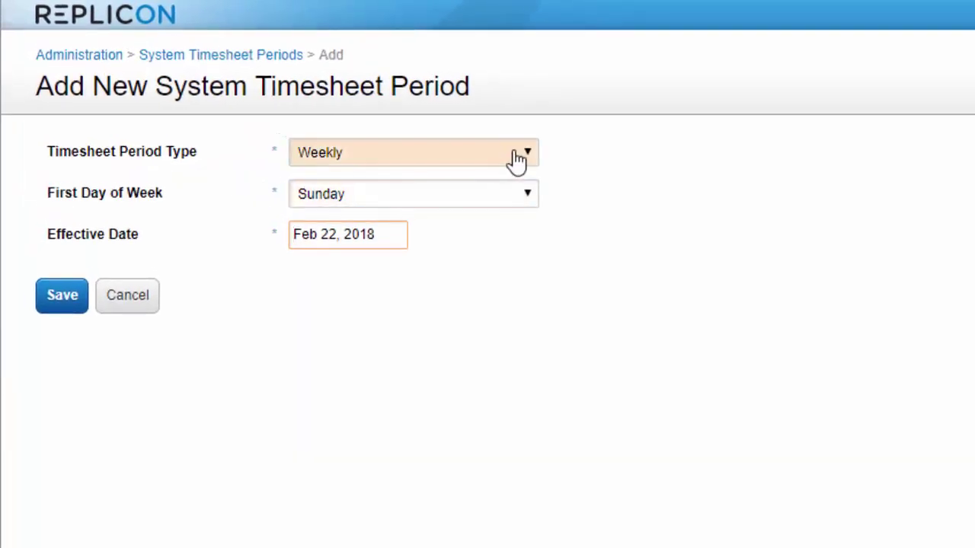
click(518, 158)
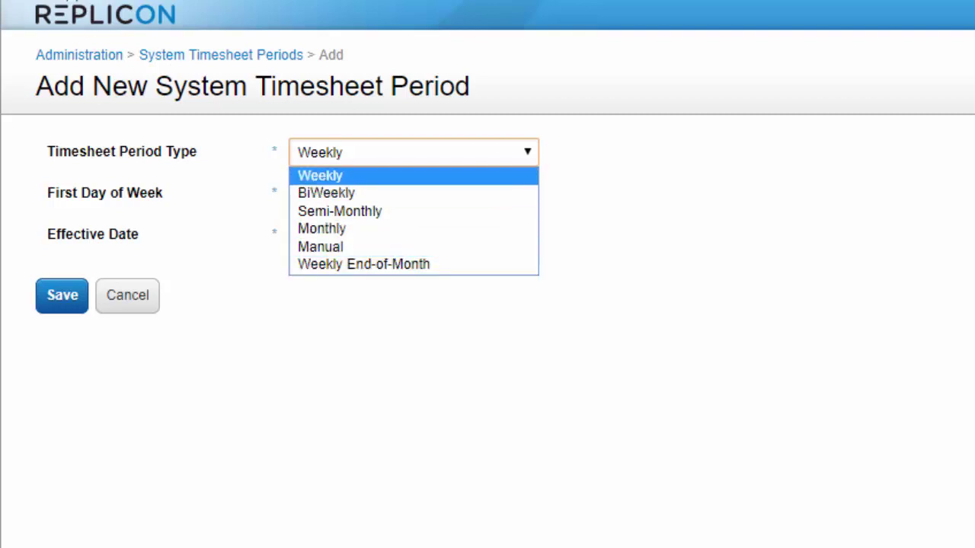
key(Return)
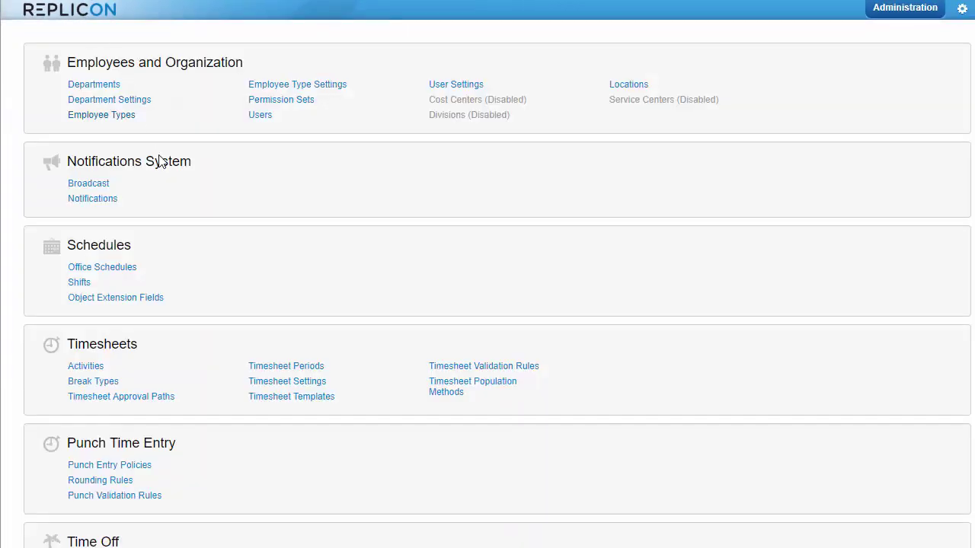
click(160, 399)
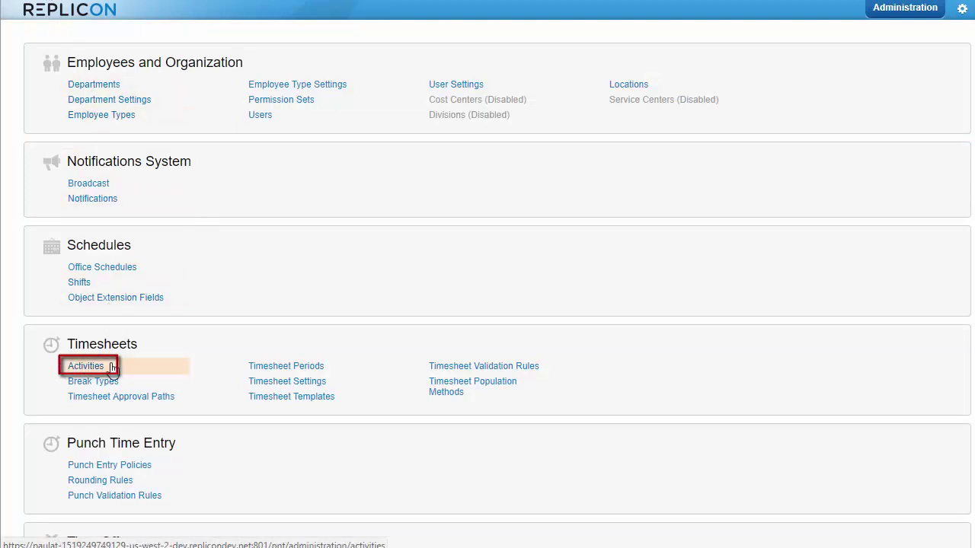
click(108, 367)
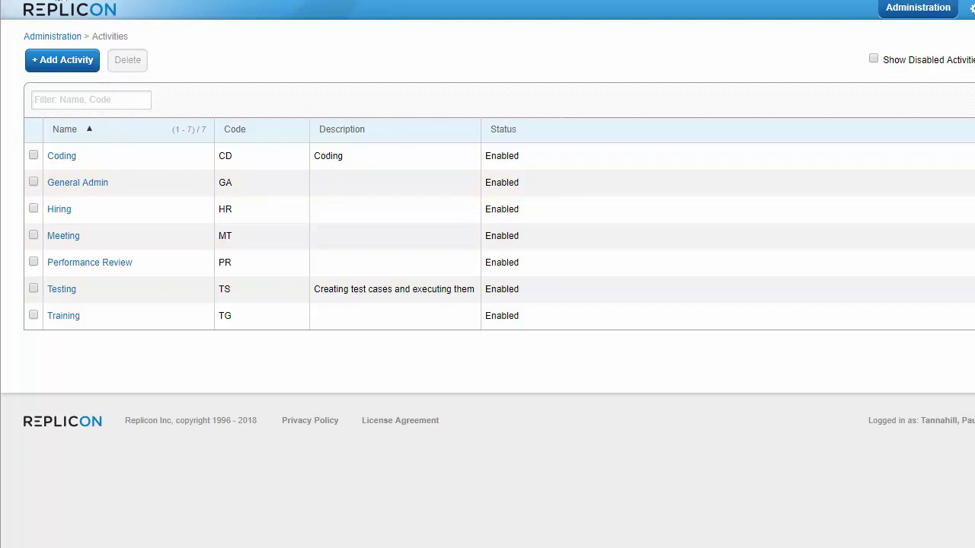
- In Notifications, tick the employee timesheet rejected/approved and both approver waiting-for-approval rows
click(76, 36)
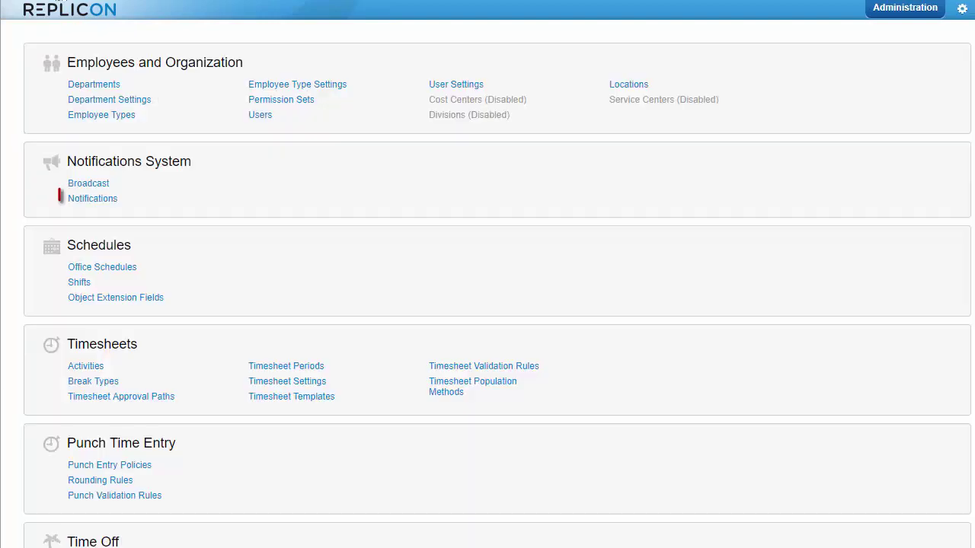
click(114, 209)
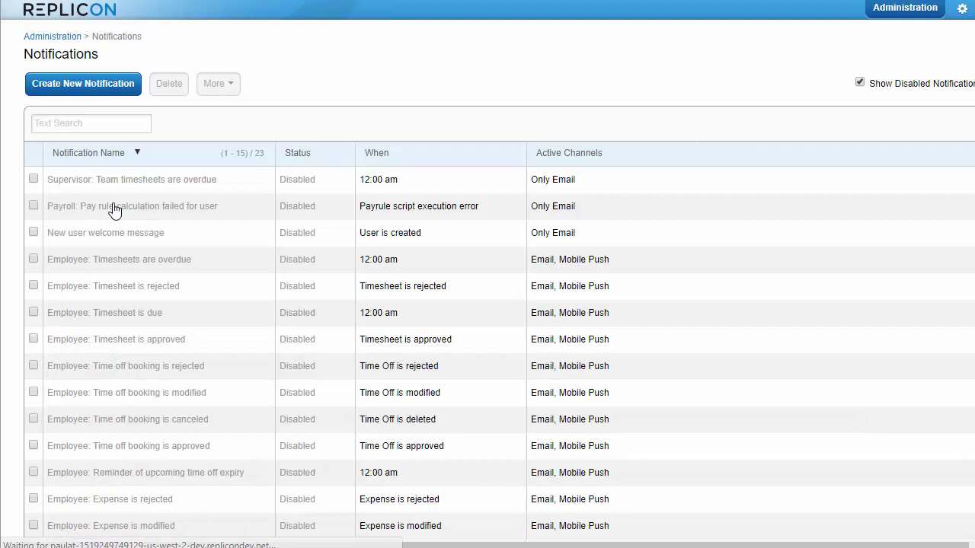
click(33, 286)
click(33, 341)
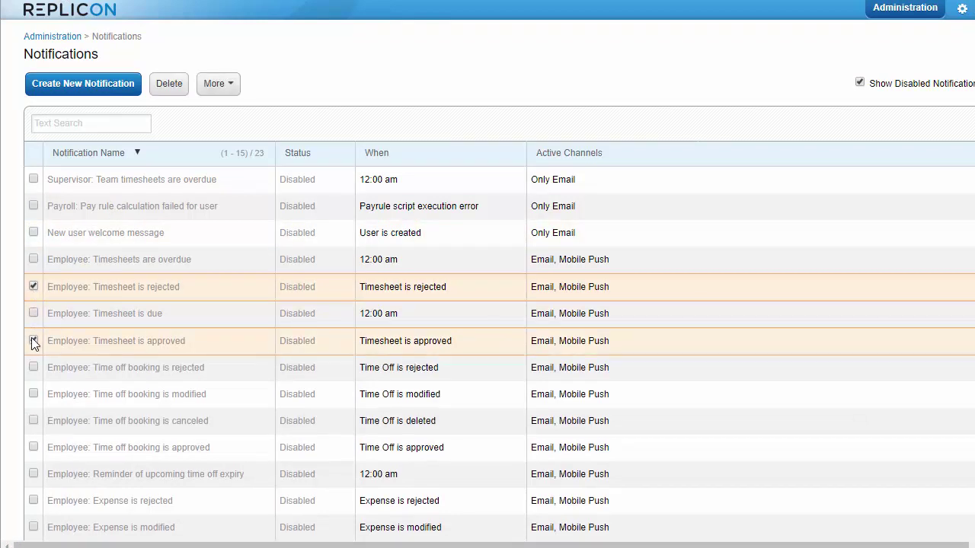
scroll(31, 337, down, 5)
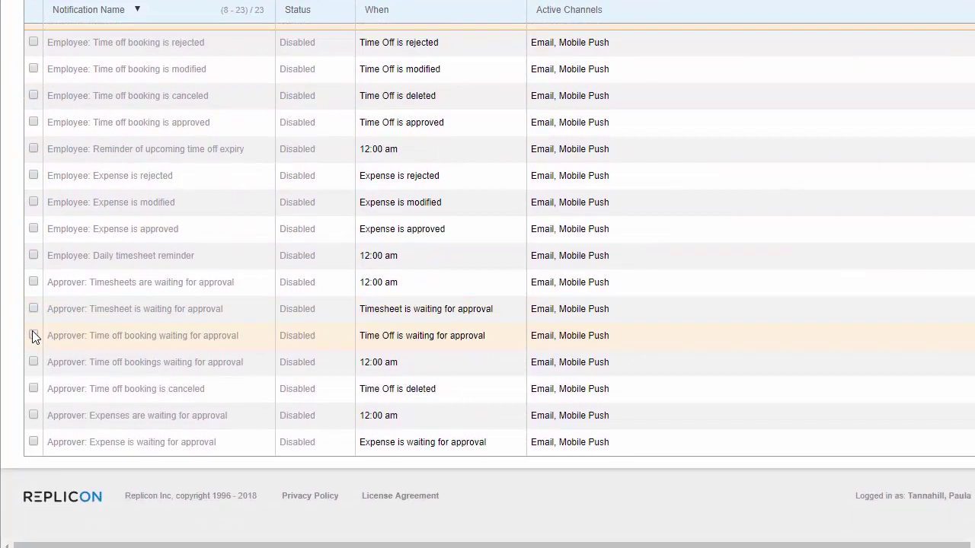
click(34, 282)
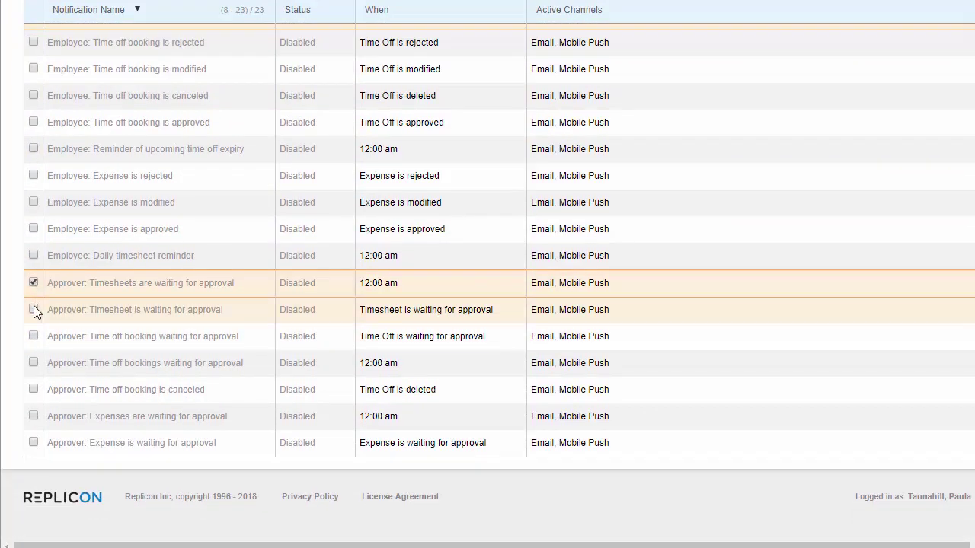
click(33, 309)
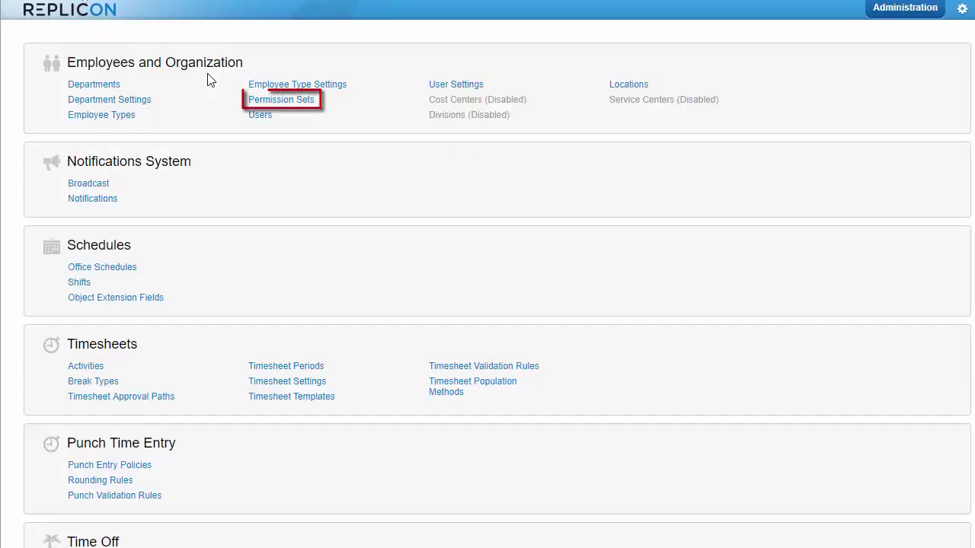
click(323, 107)
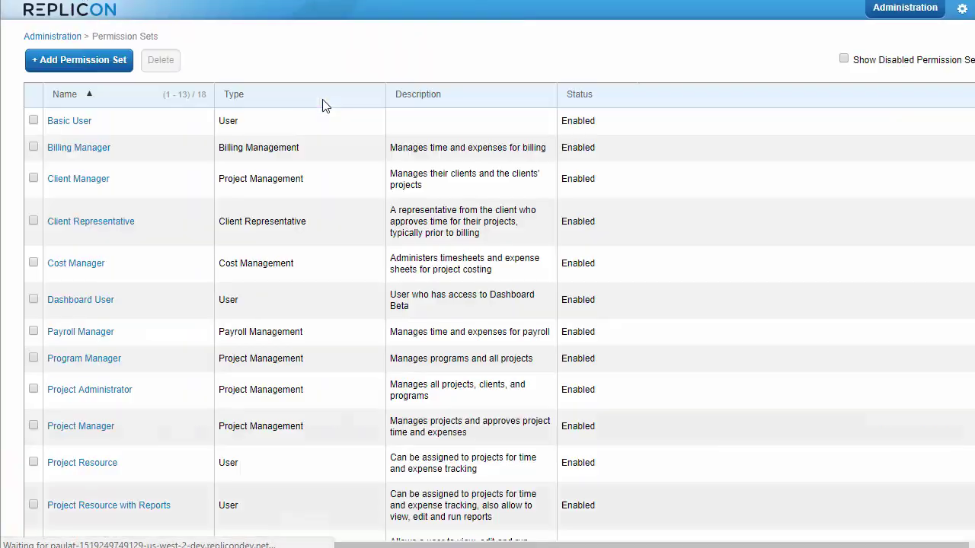
scroll(246, 298, down, 5)
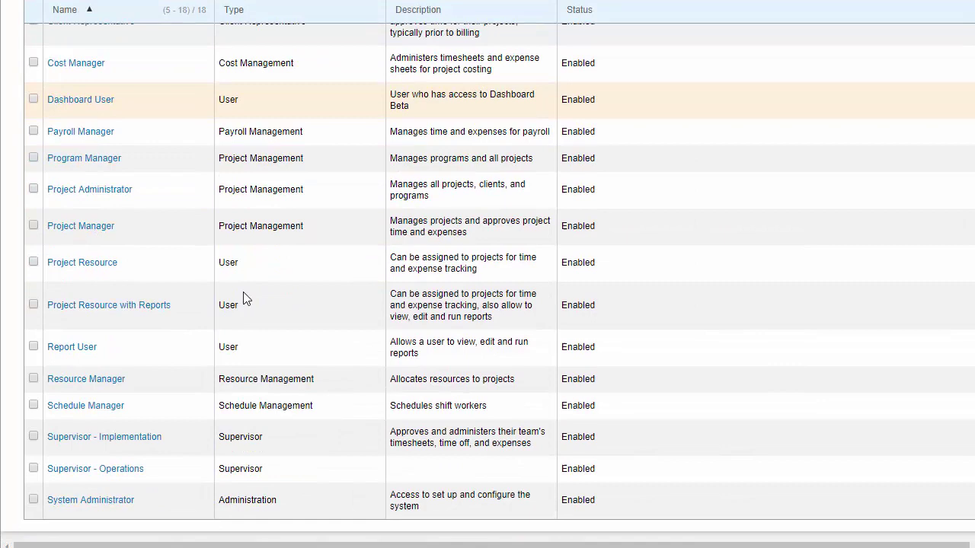
click(152, 375)
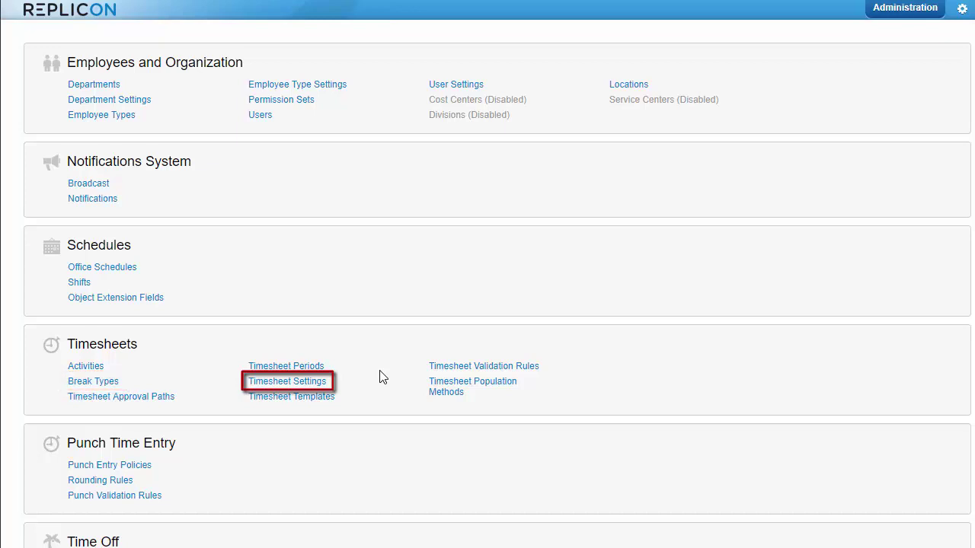
- In Timesheet Settings, change Timesheet Approvals are Due from 1 to 2 days
click(337, 389)
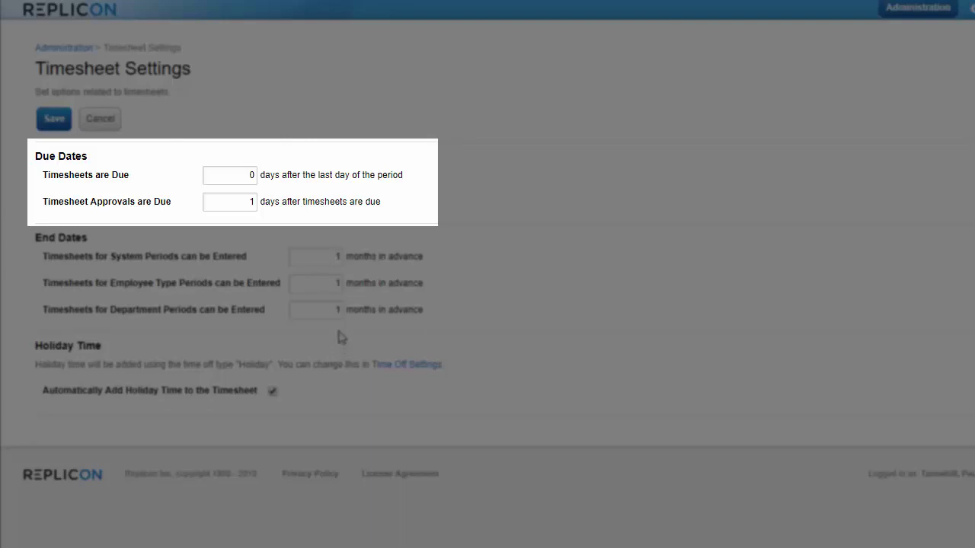
click(250, 202)
key(BackSpace)
text(2)
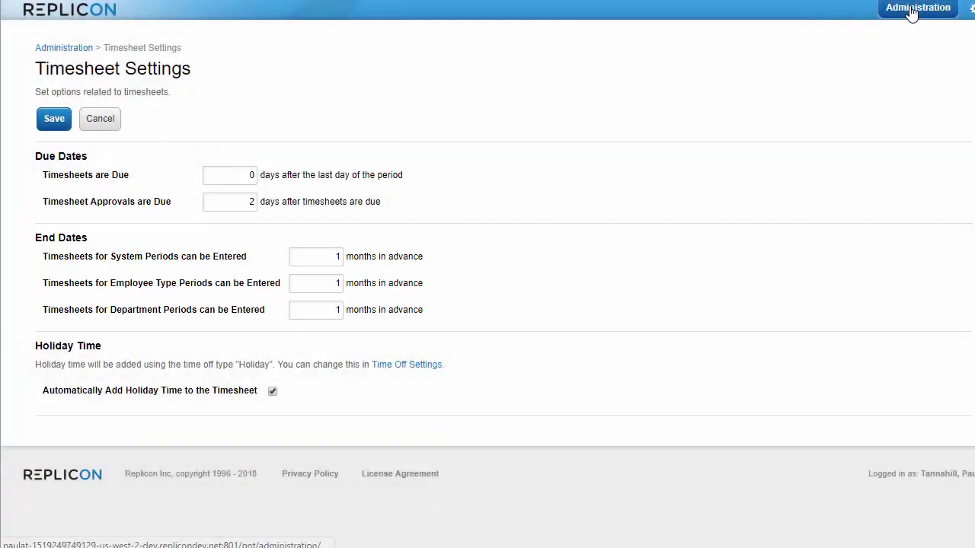
click(910, 10)
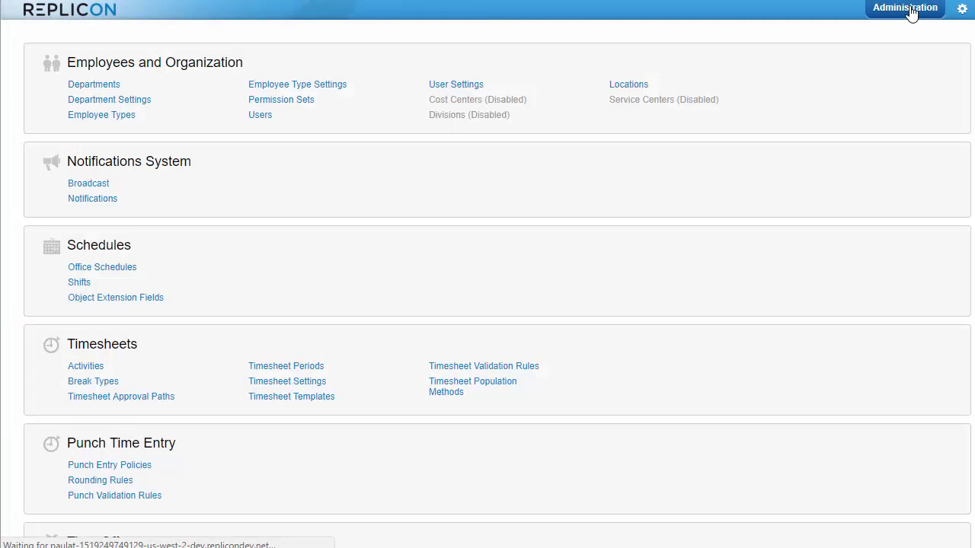
click(156, 388)
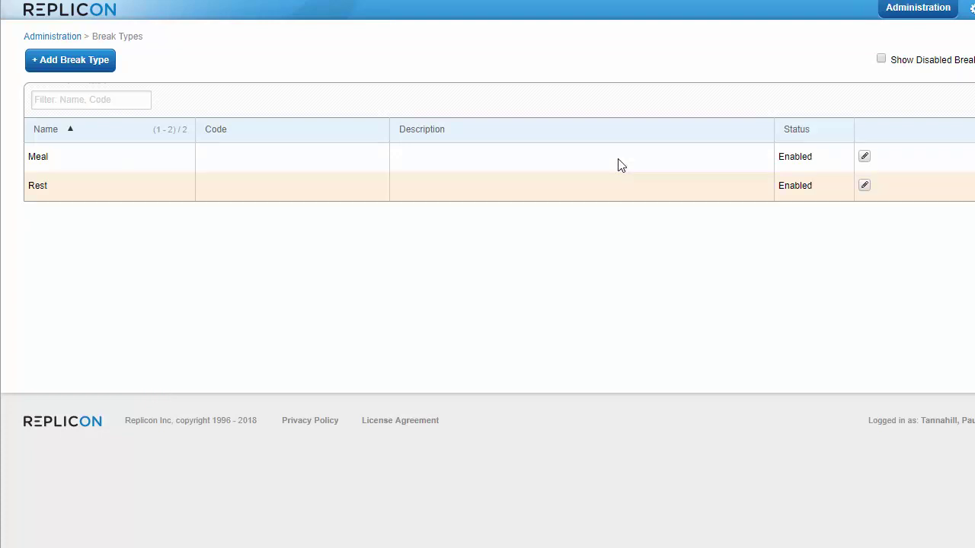
click(894, 11)
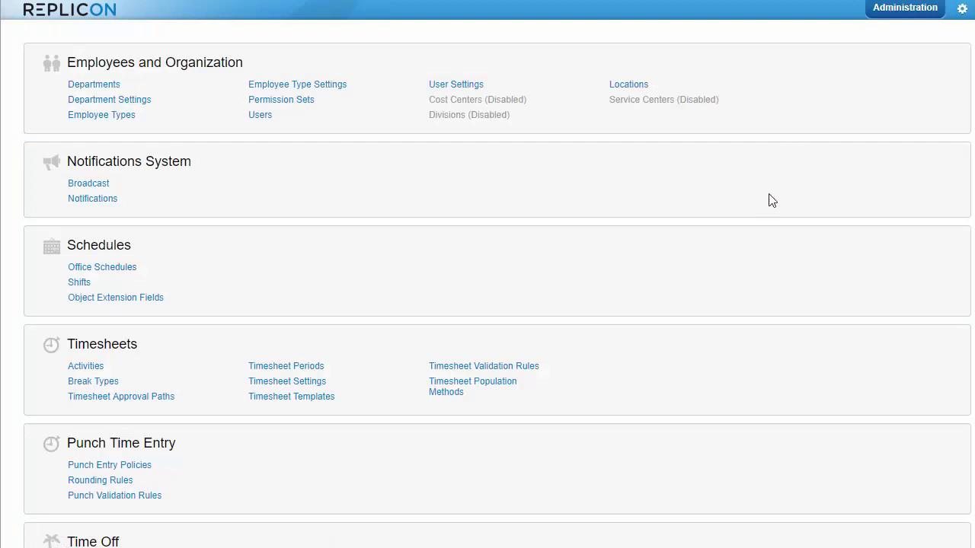
scroll(762, 221, down, 2)
scroll(759, 226, down, 6)
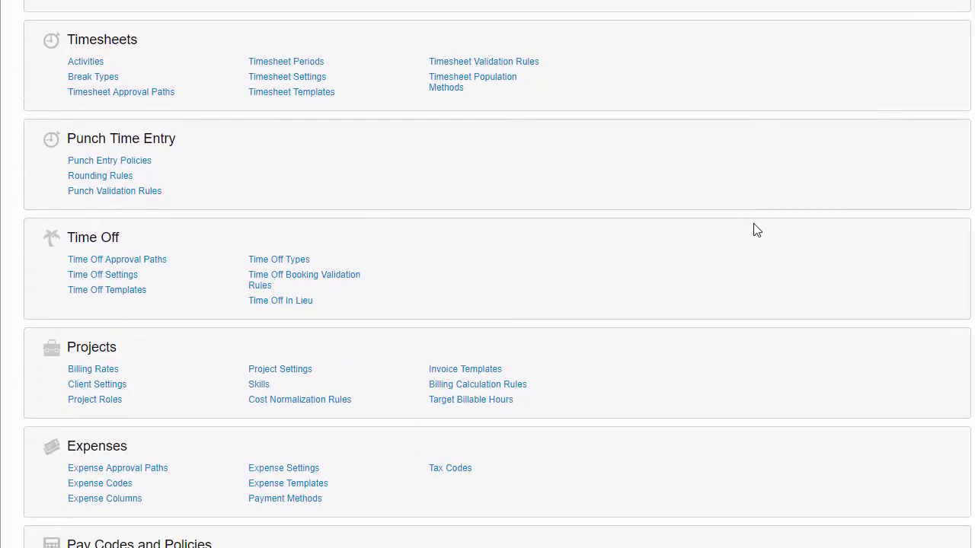
scroll(756, 229, down, 2)
scroll(757, 230, down, 2)
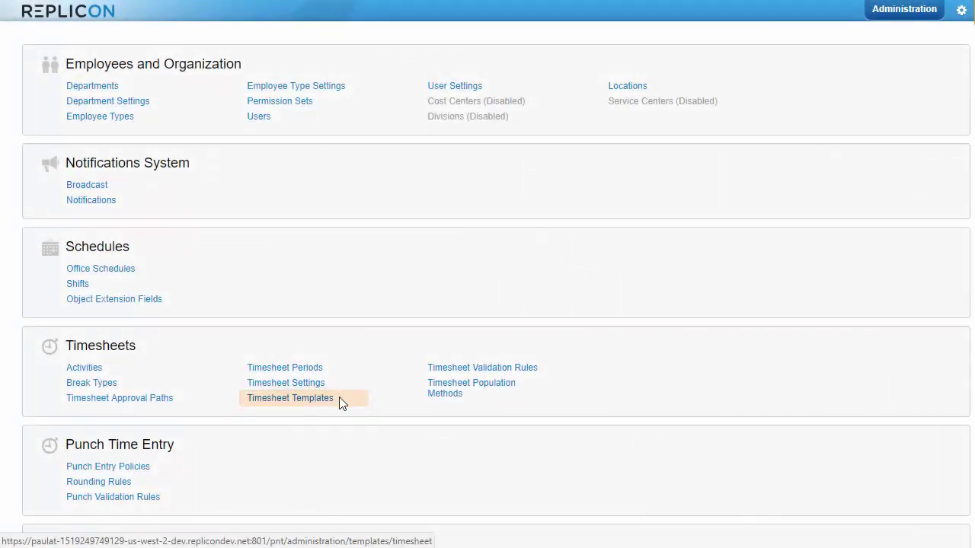
- Start a new timesheet template, unchecking Reopen Timesheet after Approval and checking Auto-Submit Timesheet on Due Date
click(340, 403)
click(124, 114)
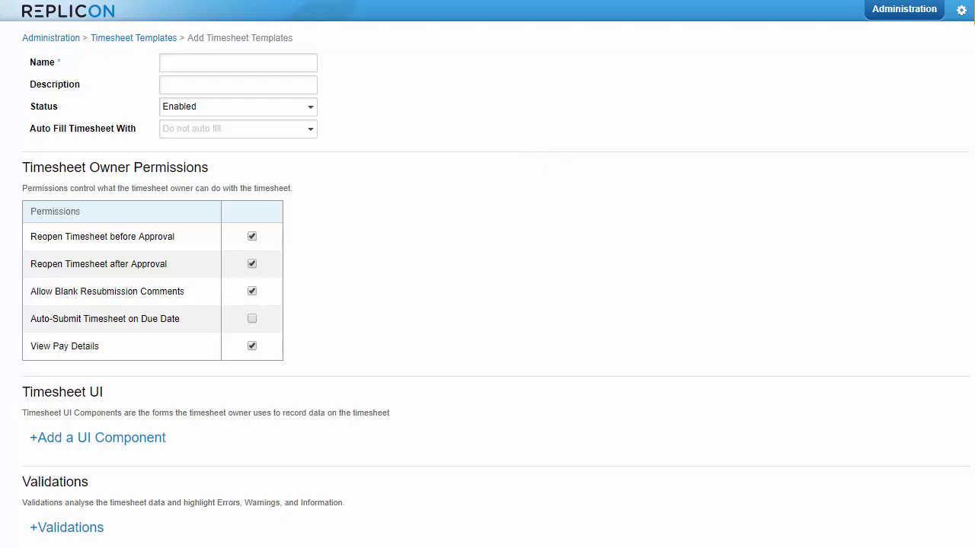
scroll(488, 274, down, 3)
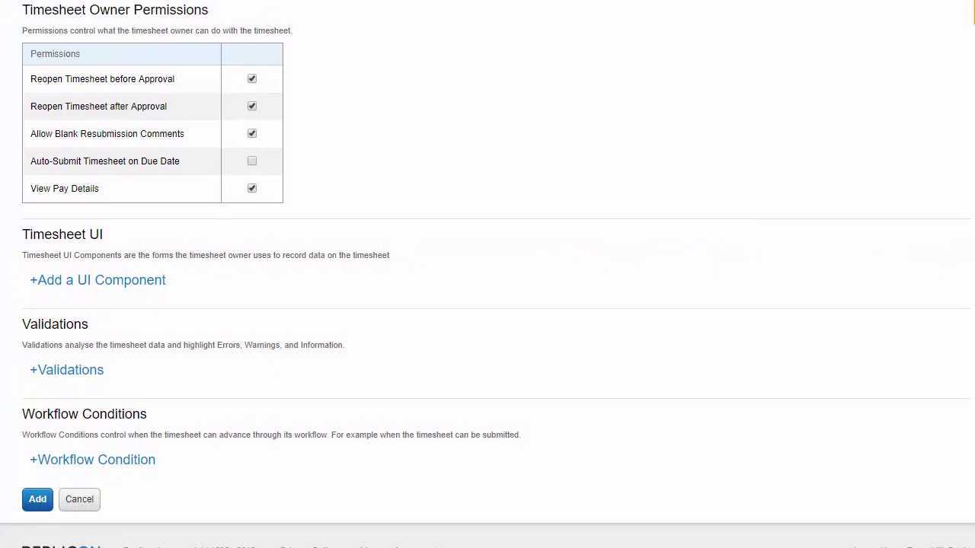
scroll(487, 274, up, 3)
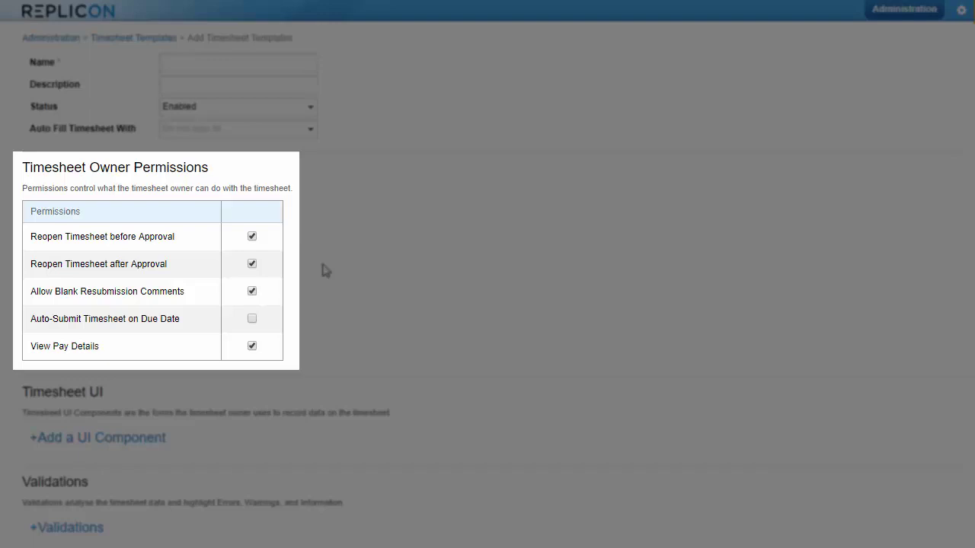
click(252, 265)
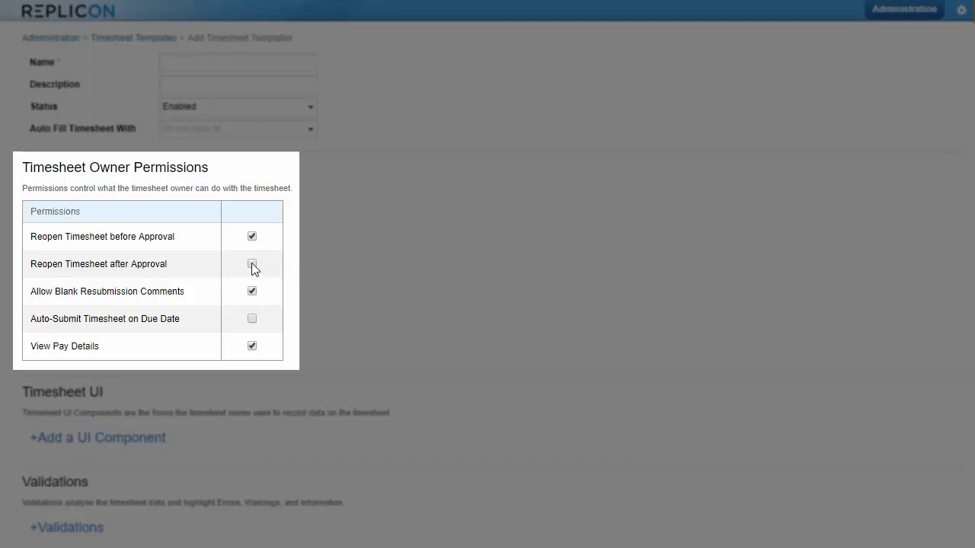
click(252, 317)
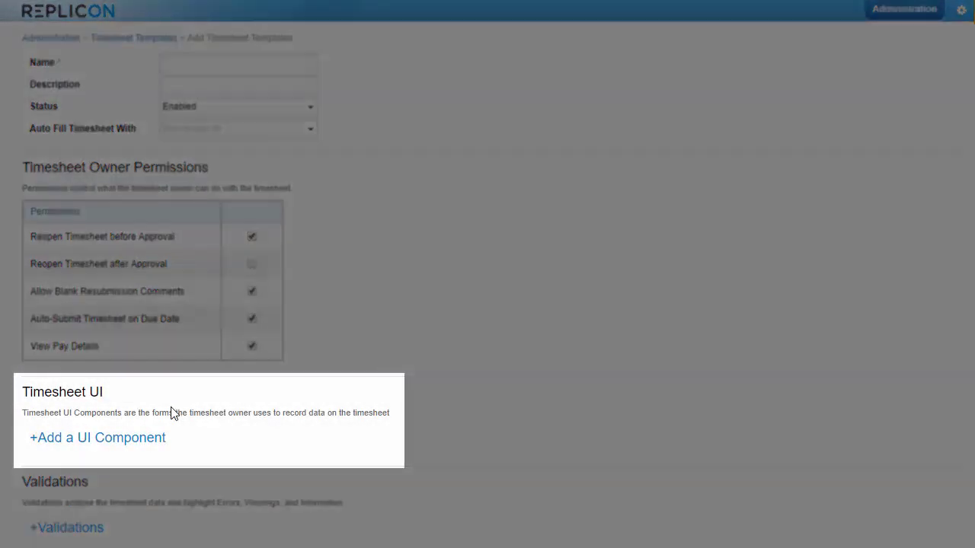
- Show the template's UI component choices, from Approval History to Timesheet Fields
click(150, 438)
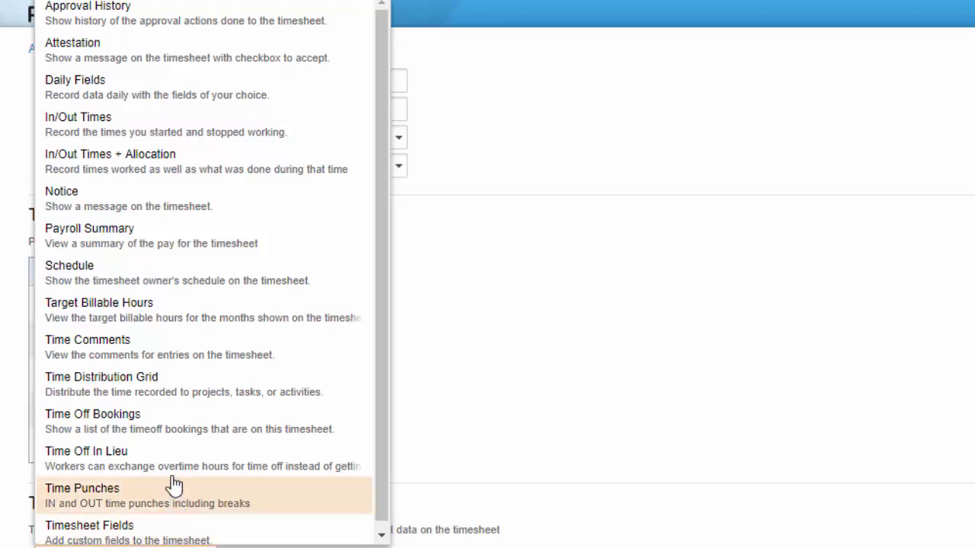
- Add the Time Distribution Grid component to the new template
click(174, 391)
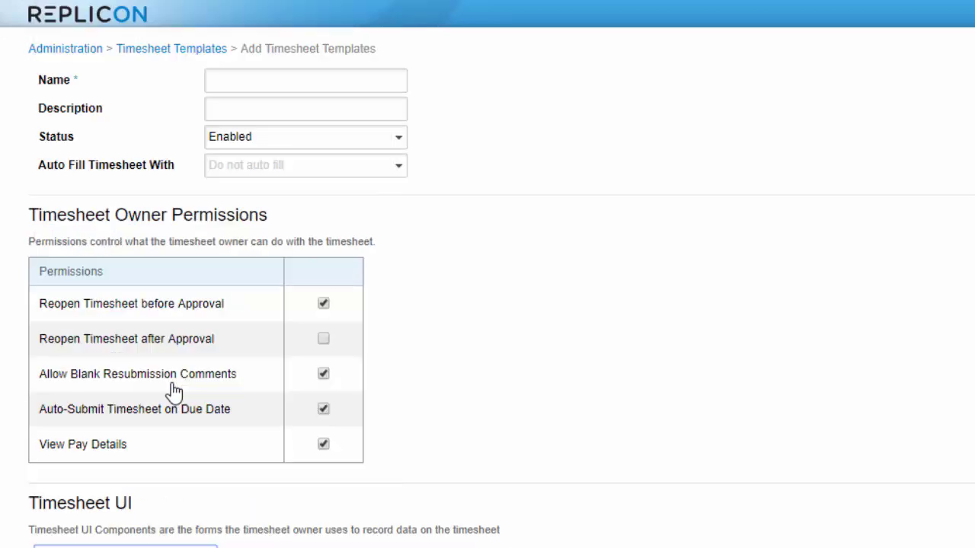
scroll(245, 509, down, 8)
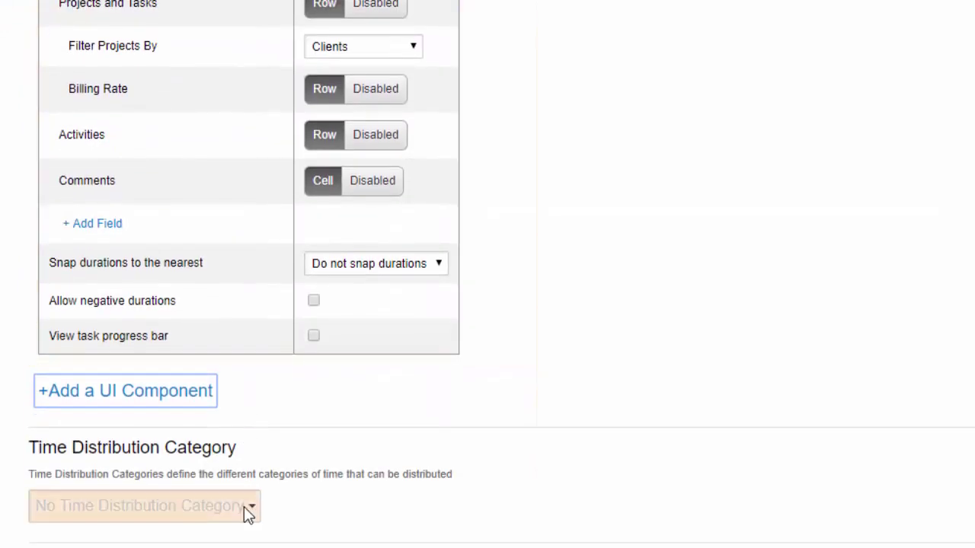
scroll(244, 507, down, 3)
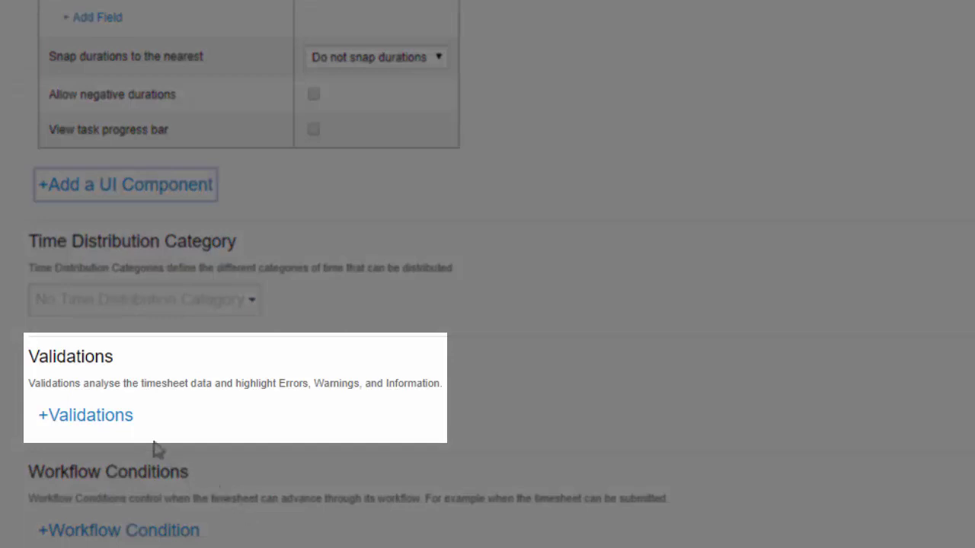
- Add the Daily Minimum Hours and Mandatory Custom Fields validations to the template
click(124, 423)
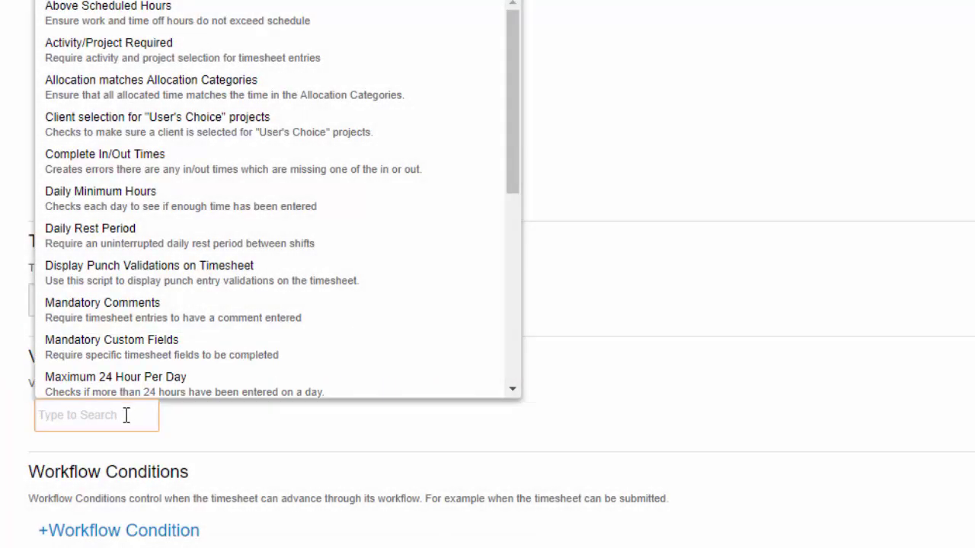
click(334, 209)
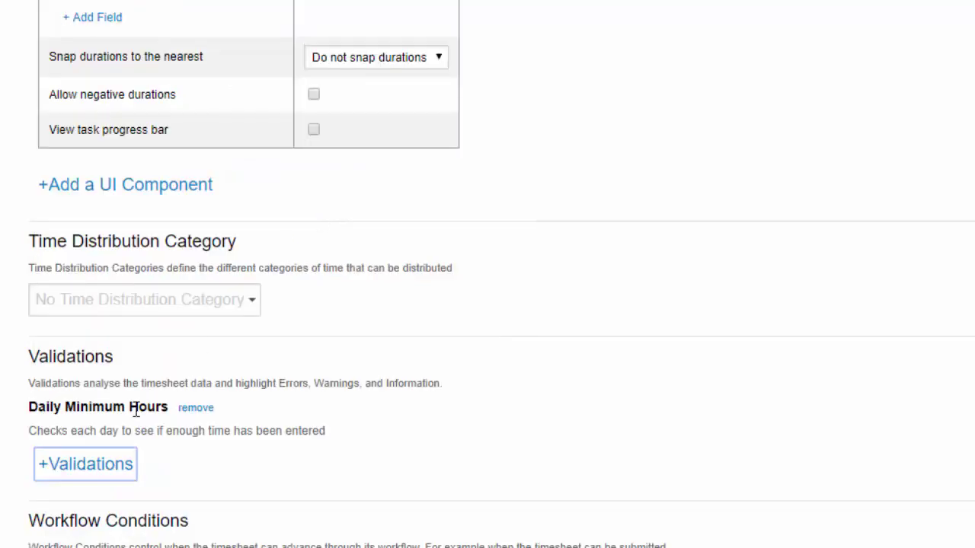
click(118, 463)
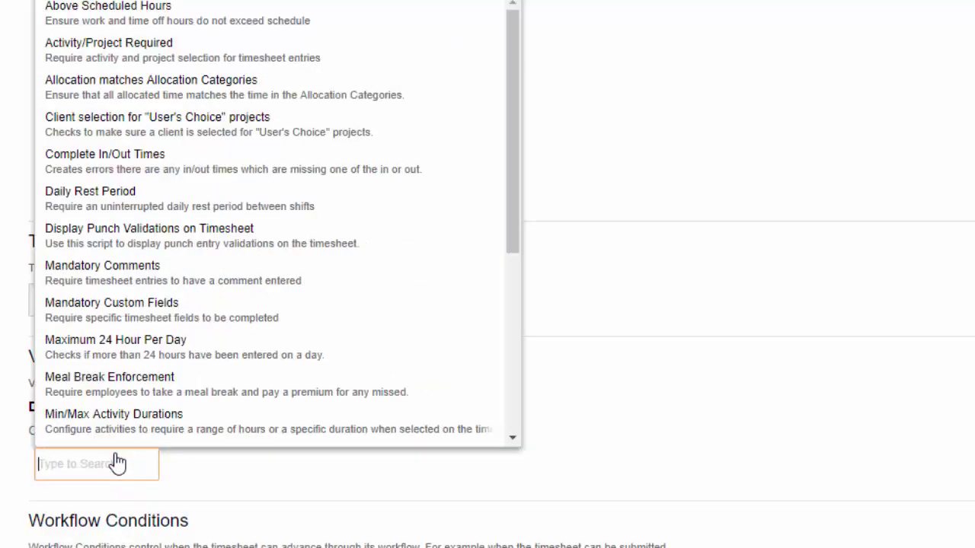
click(275, 308)
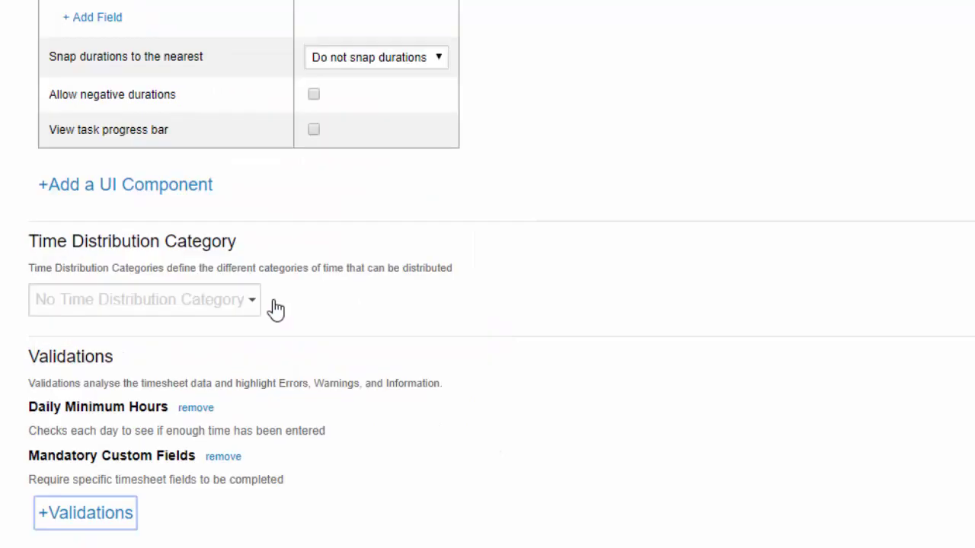
click(124, 516)
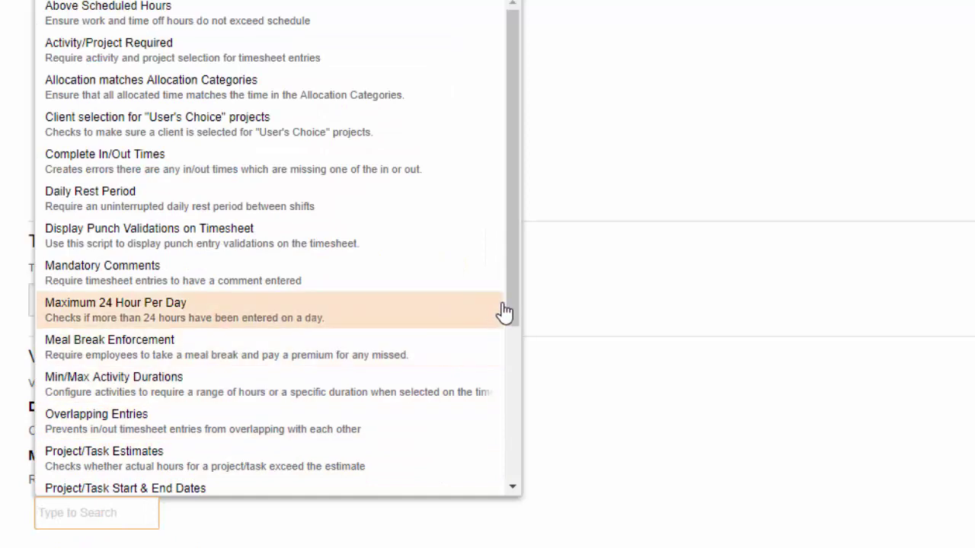
drag(508, 305, 496, 475)
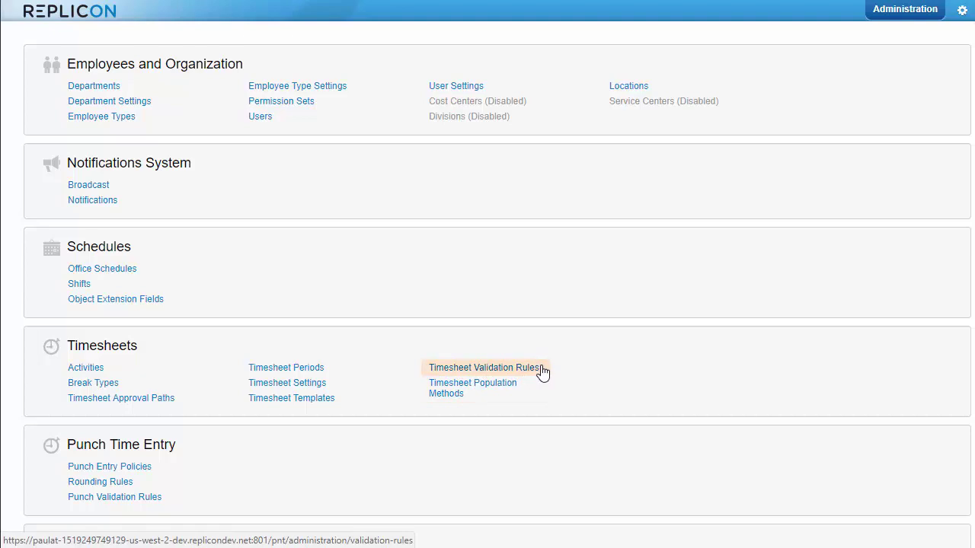
- Open the Activity/Project Required rule from Timesheet Validation Rules
click(542, 370)
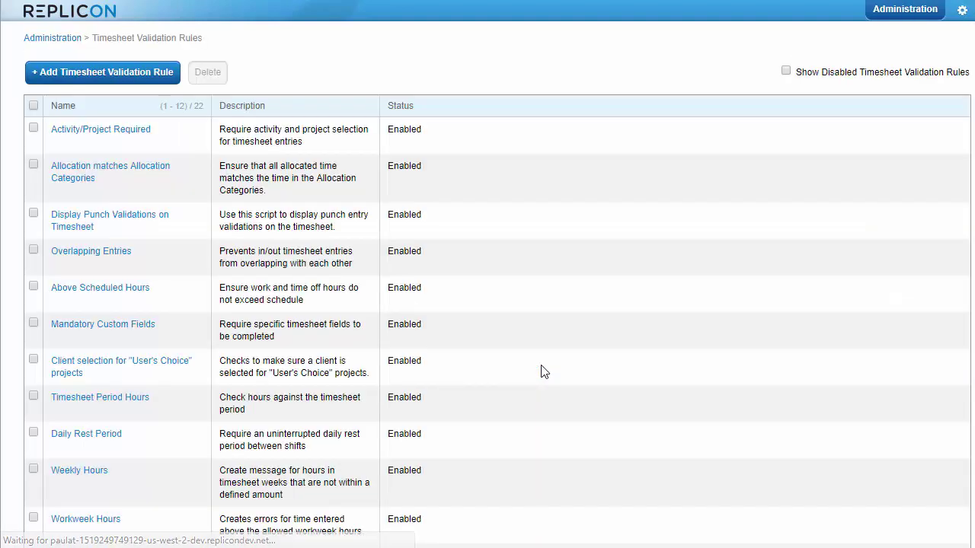
click(126, 130)
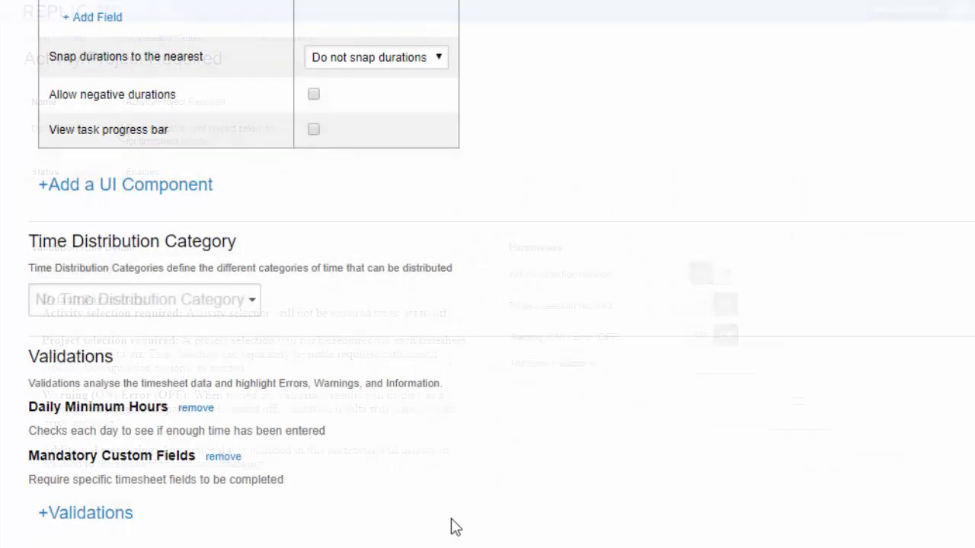
- Add the 'Errors prevent submission' workflow condition beneath the template's two validations
scroll(451, 526, down, 1)
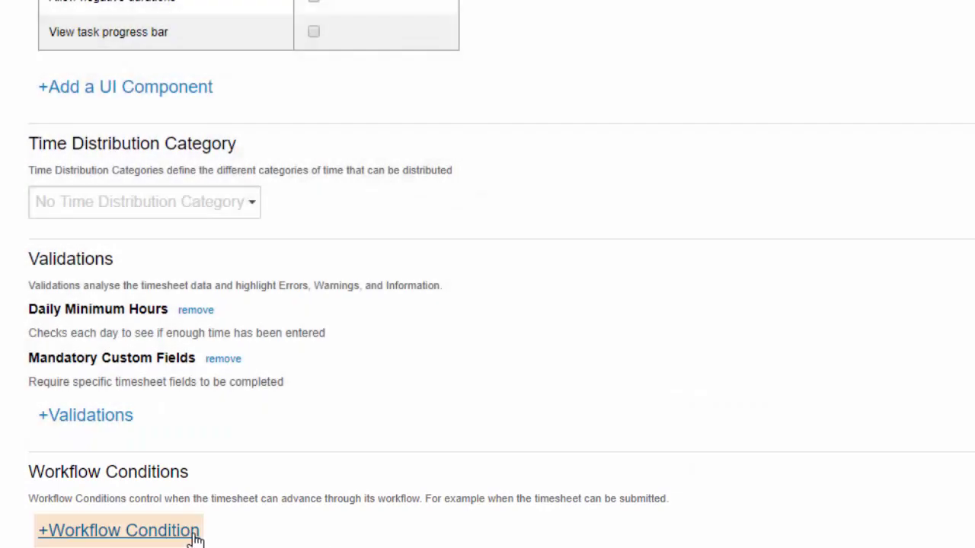
click(195, 536)
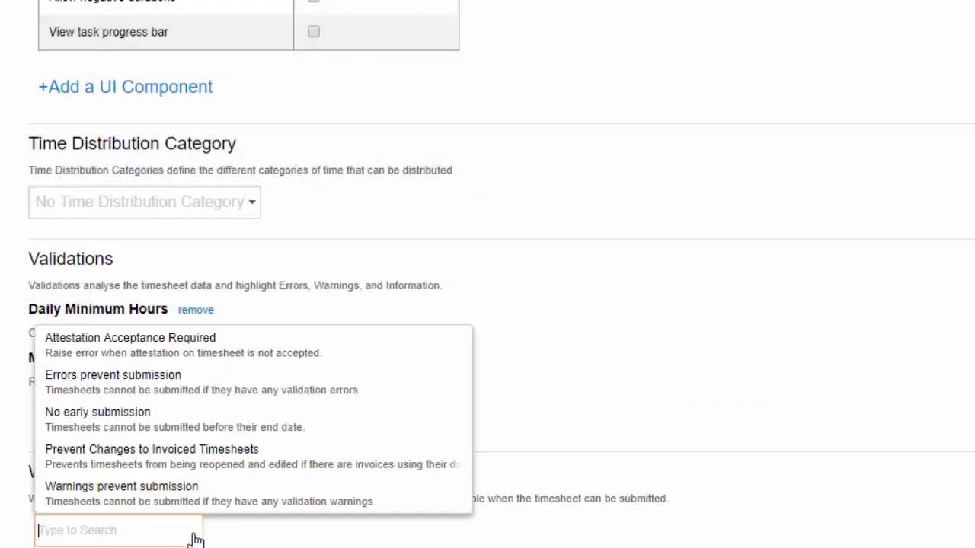
click(304, 388)
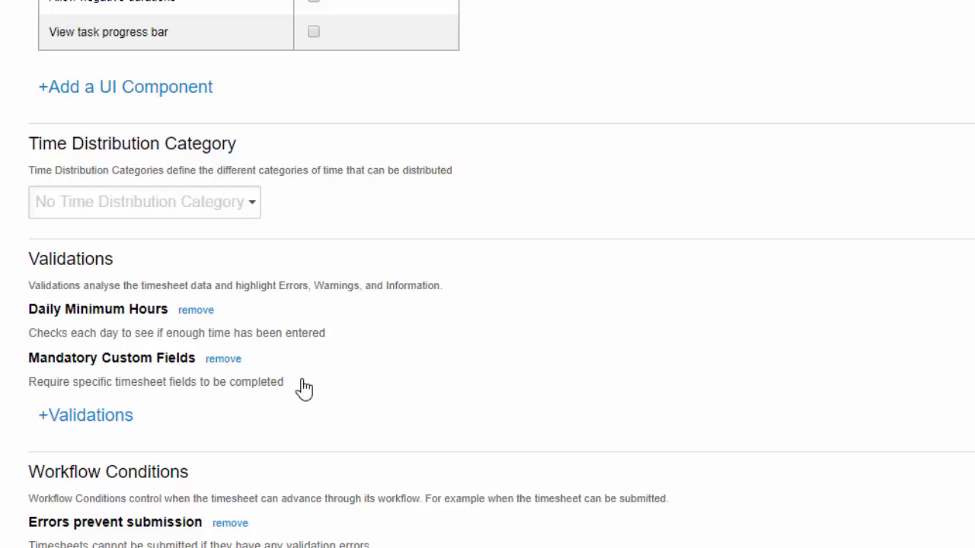
- Set Auto Fill Timesheet With to Previous Timesheet Including Time Data
scroll(304, 389, up, 10)
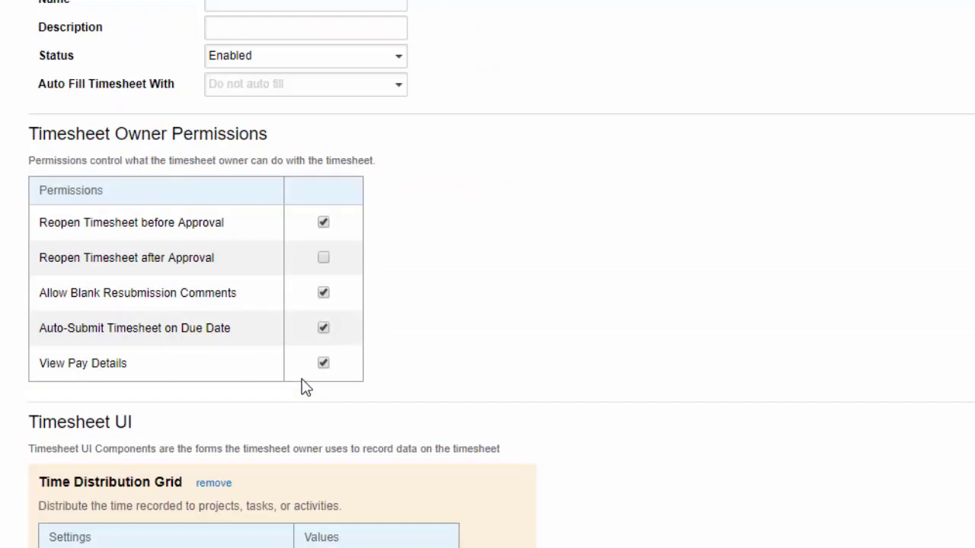
scroll(303, 387, up, 1)
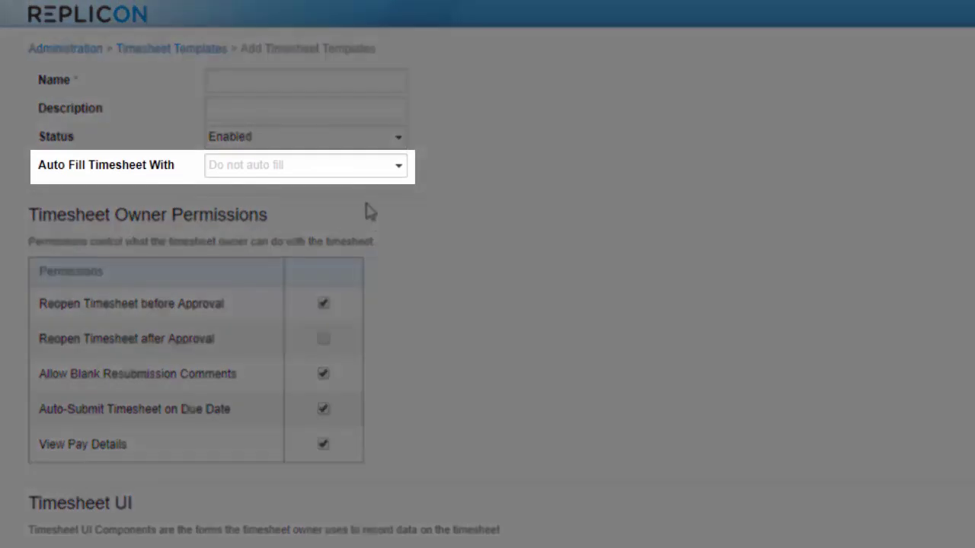
click(397, 169)
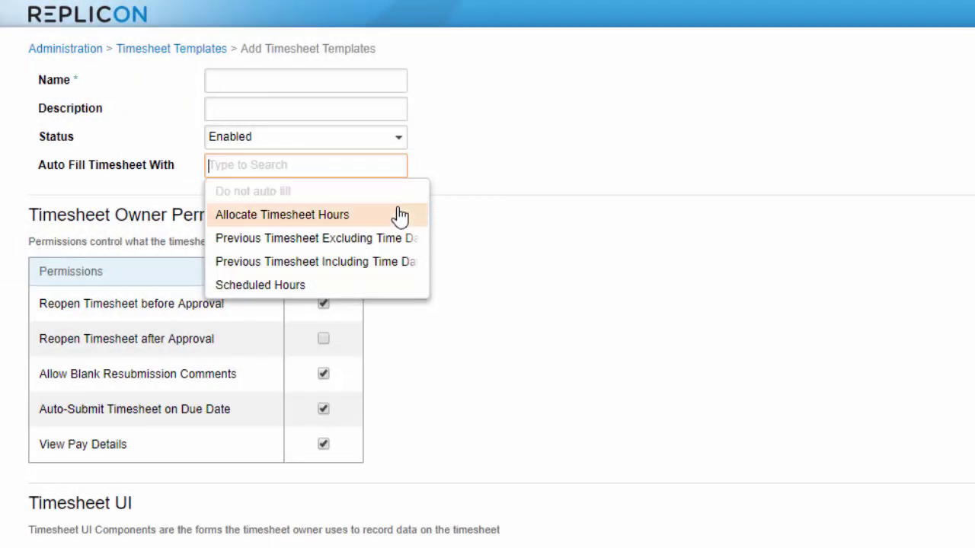
click(392, 264)
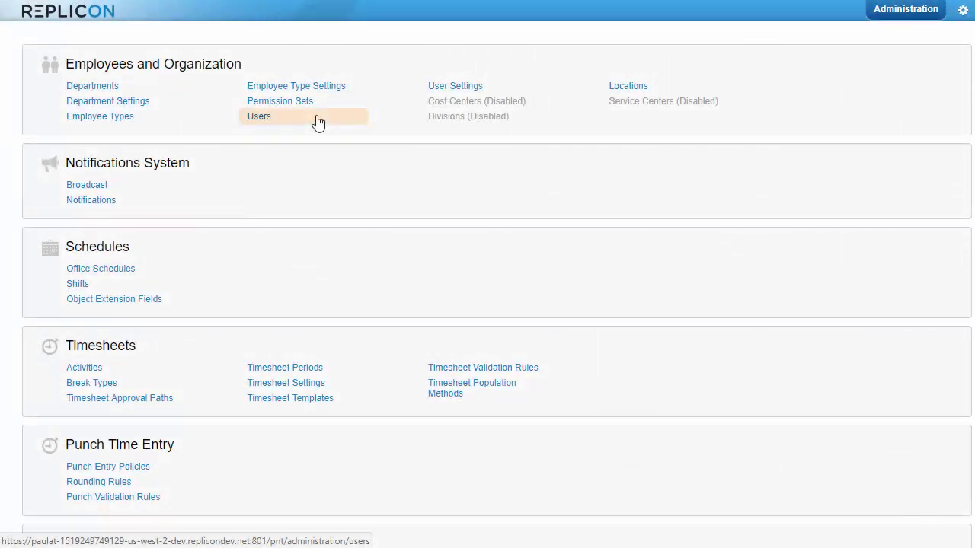
- Check the supervisor user, then open the timesheet user's Timesheets settings
click(319, 123)
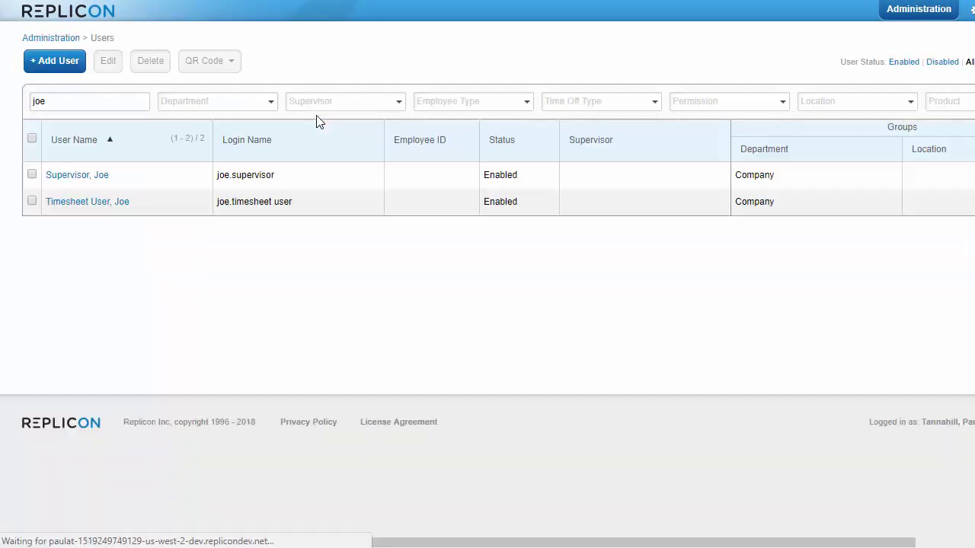
click(105, 176)
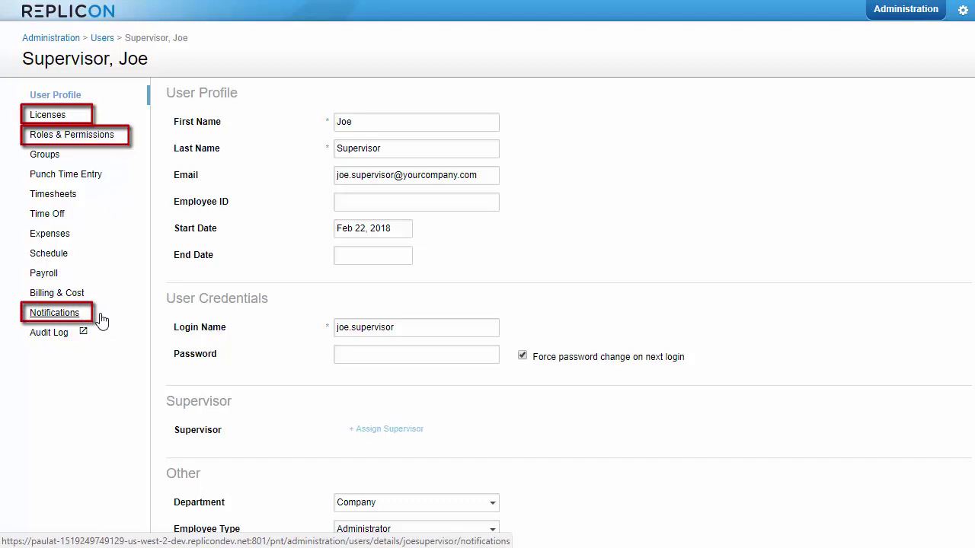
click(103, 40)
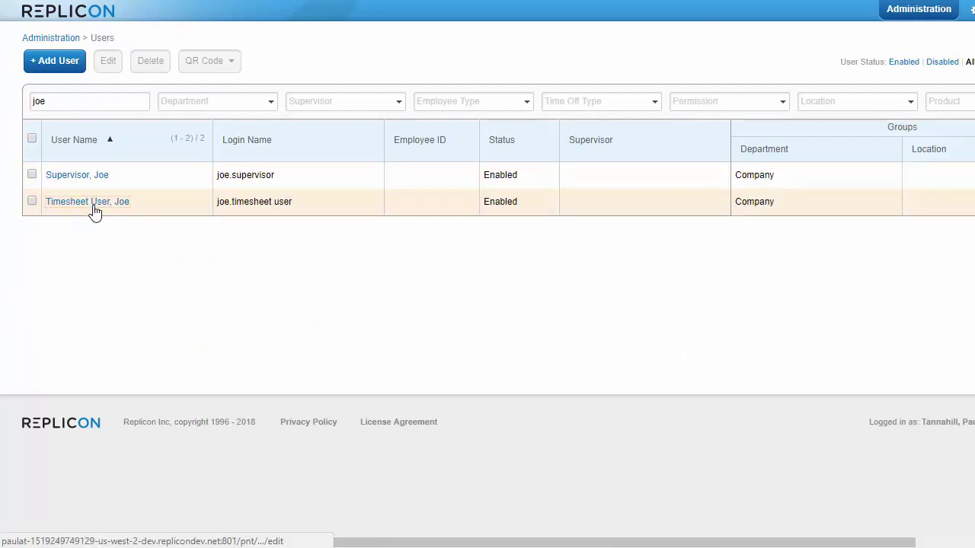
click(90, 202)
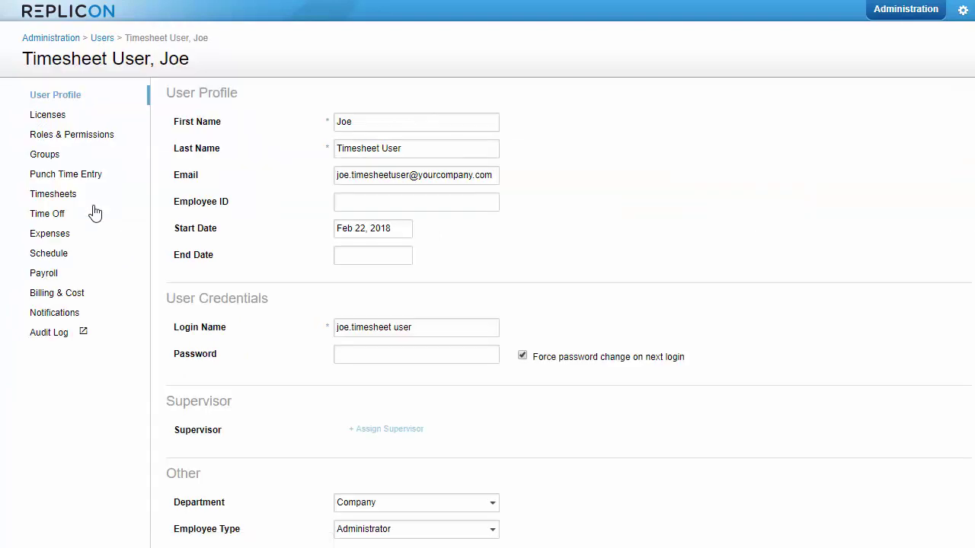
click(71, 195)
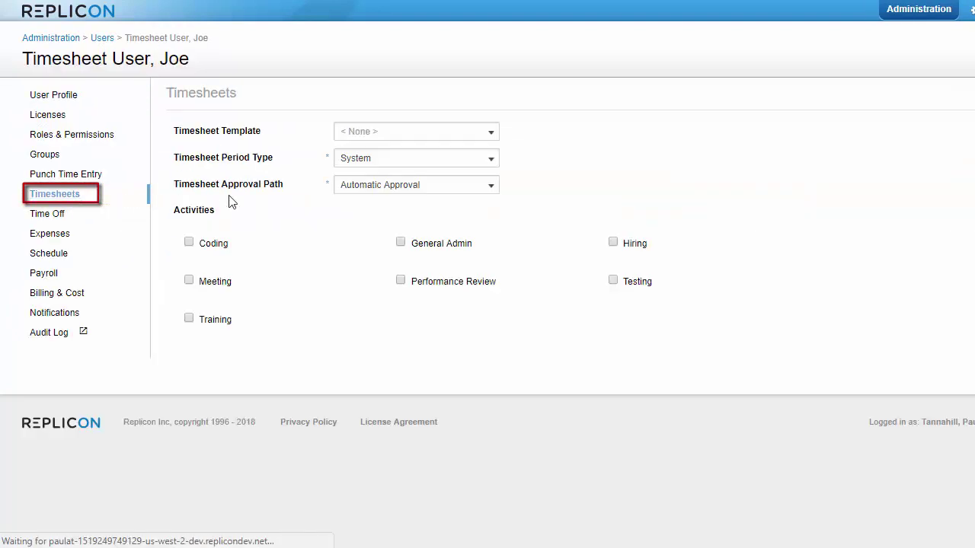
- Set template Standard Timesheet, period type System and approval path Supervisor
click(487, 133)
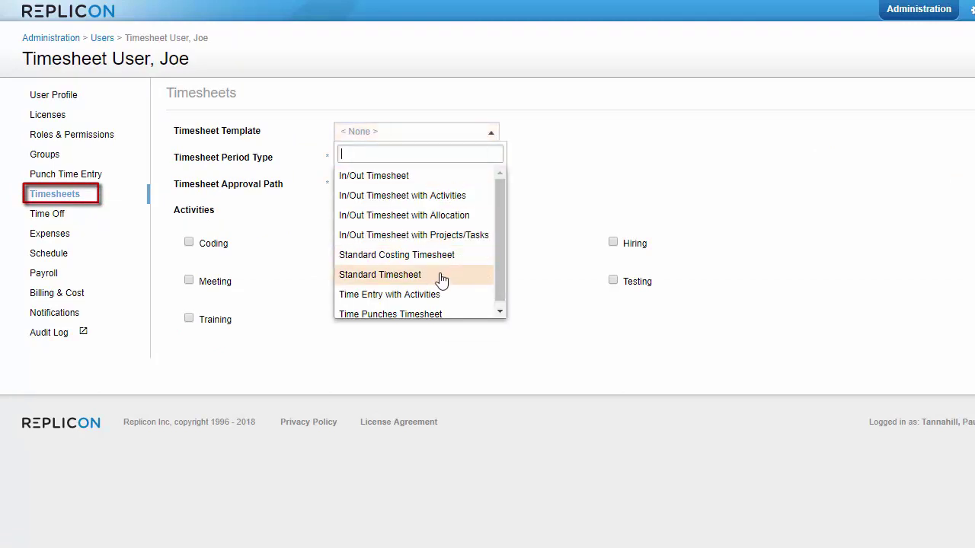
click(441, 279)
click(490, 163)
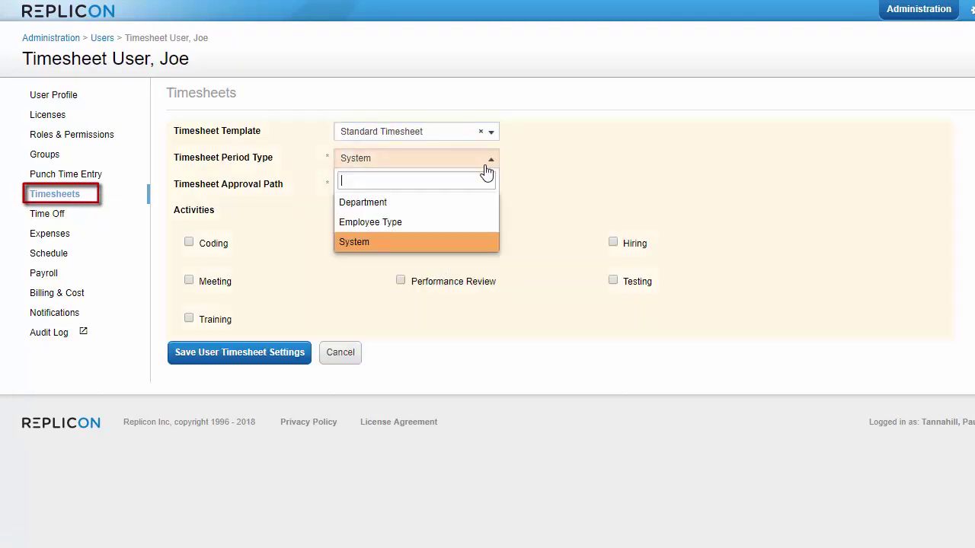
click(475, 244)
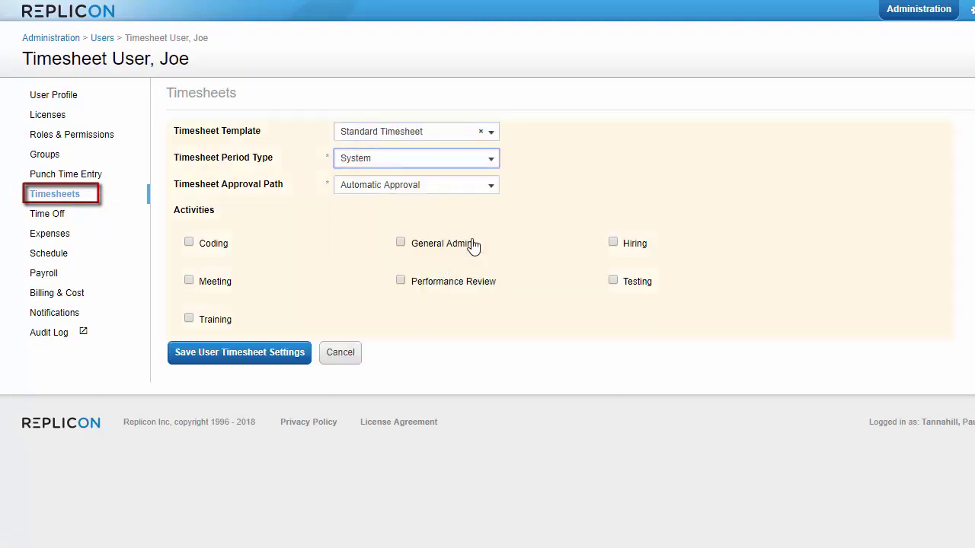
click(492, 189)
click(481, 308)
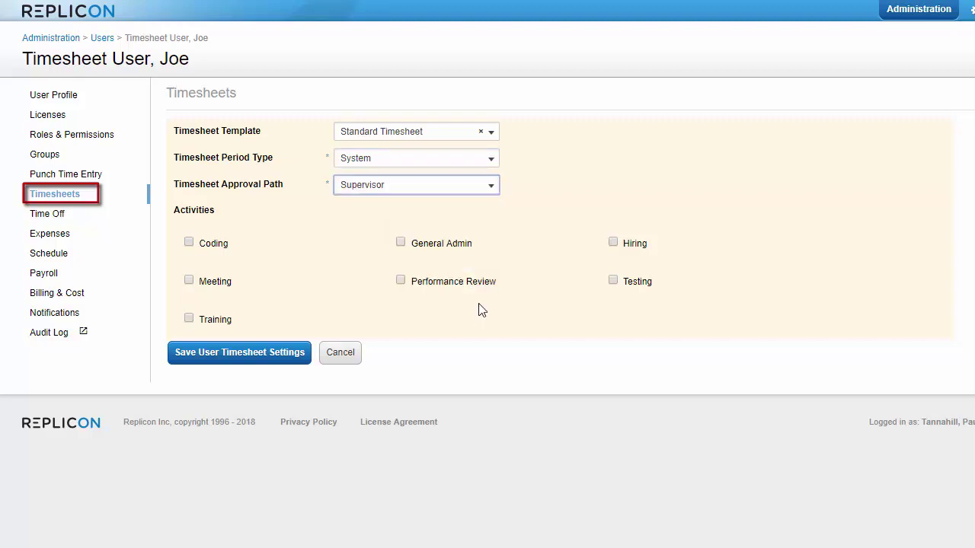
- Allow the Coding, Meeting and Training activities and save the user's timesheet settings
click(191, 244)
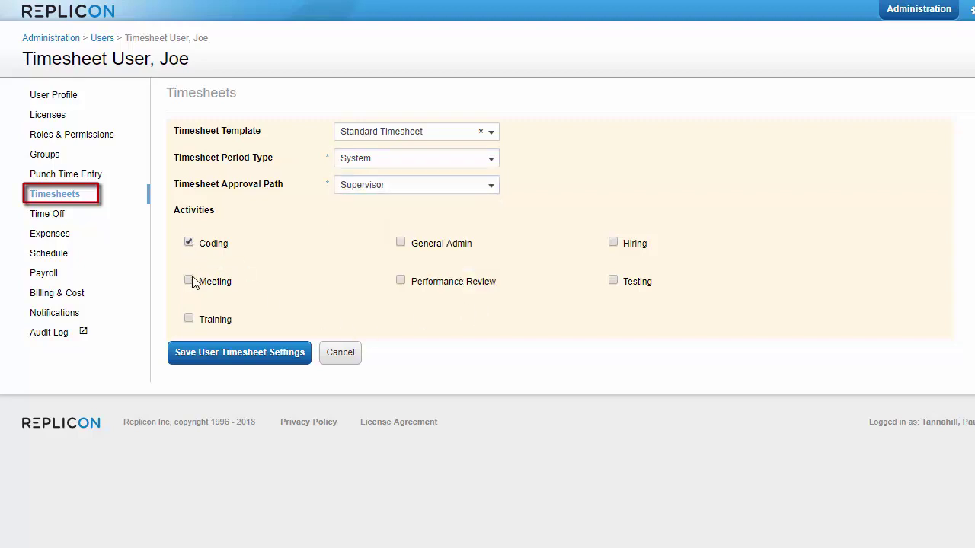
click(190, 281)
click(190, 319)
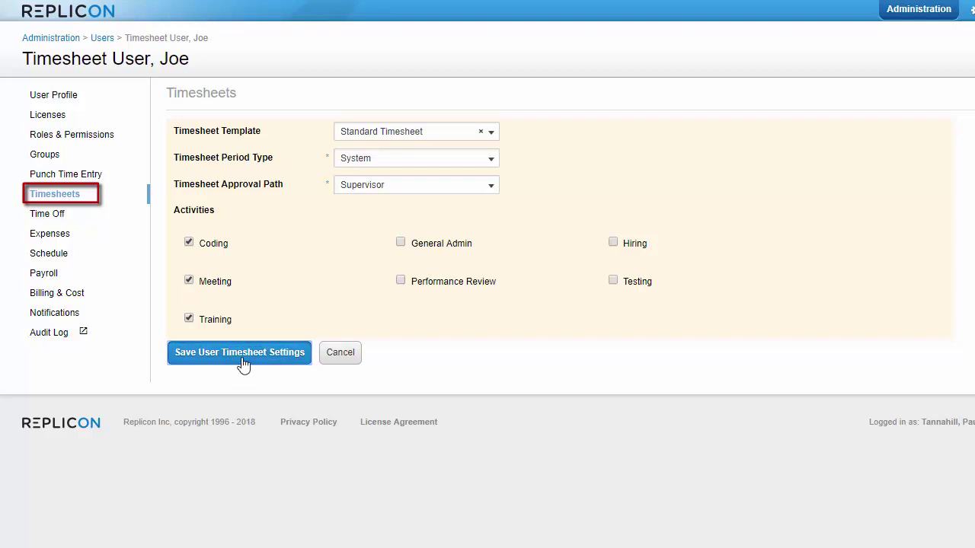
click(244, 354)
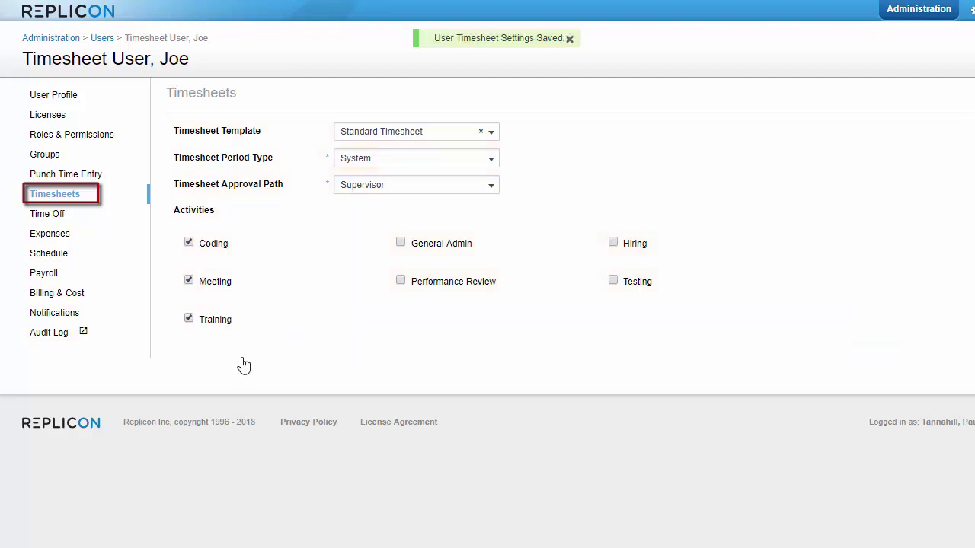
- Turn on the Professional Services Automation license and timesheet notifications for the user, saving each
click(58, 118)
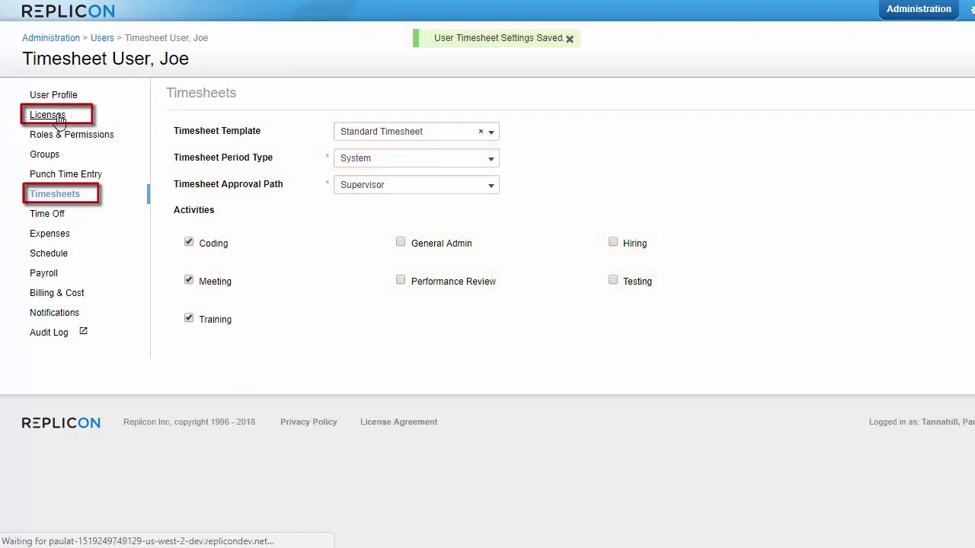
click(351, 245)
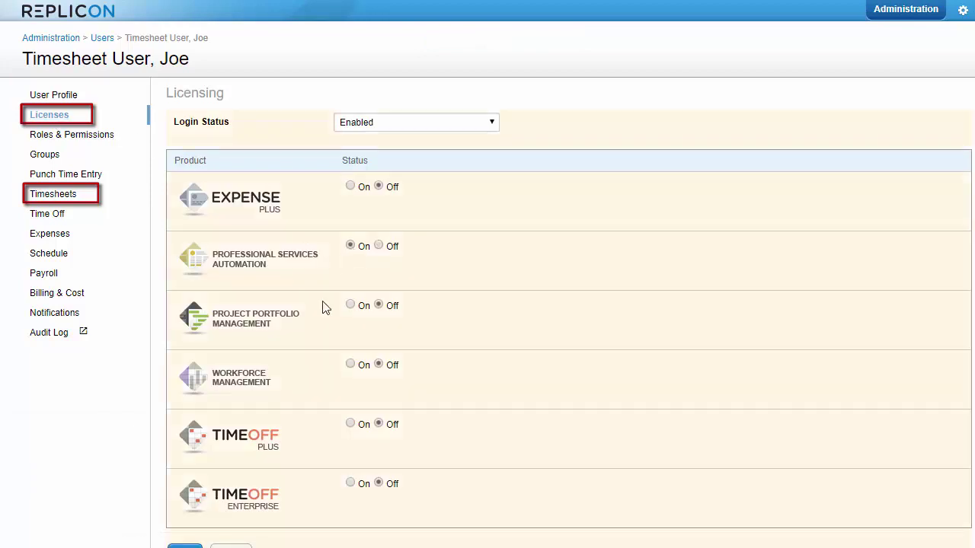
click(185, 545)
click(66, 319)
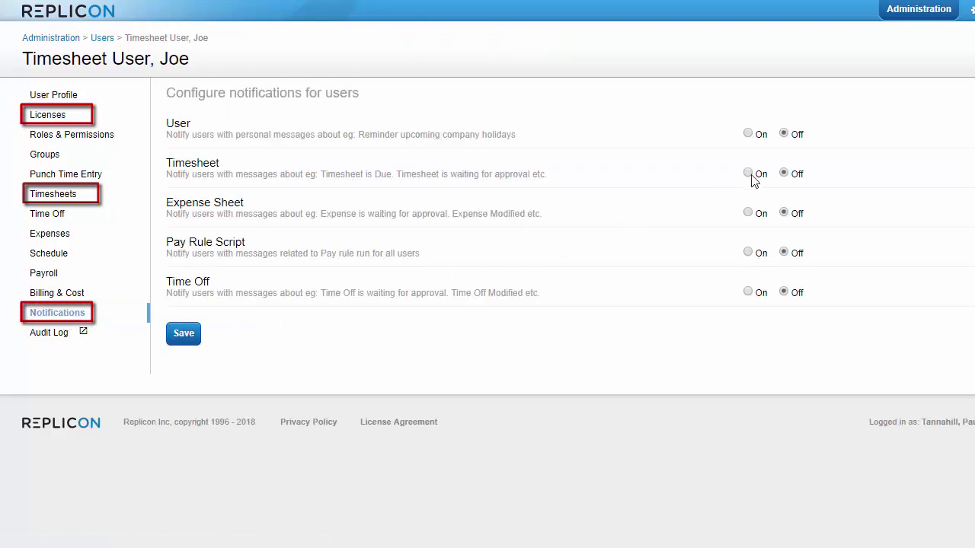
click(186, 333)
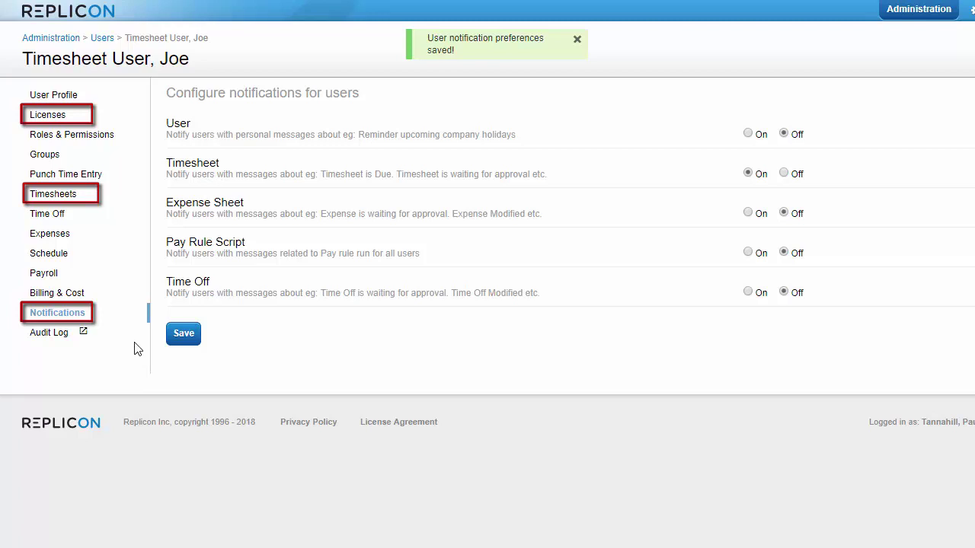
- Assign the Alberta pay rule in Payroll with a 50.00 initial rate and save
click(52, 281)
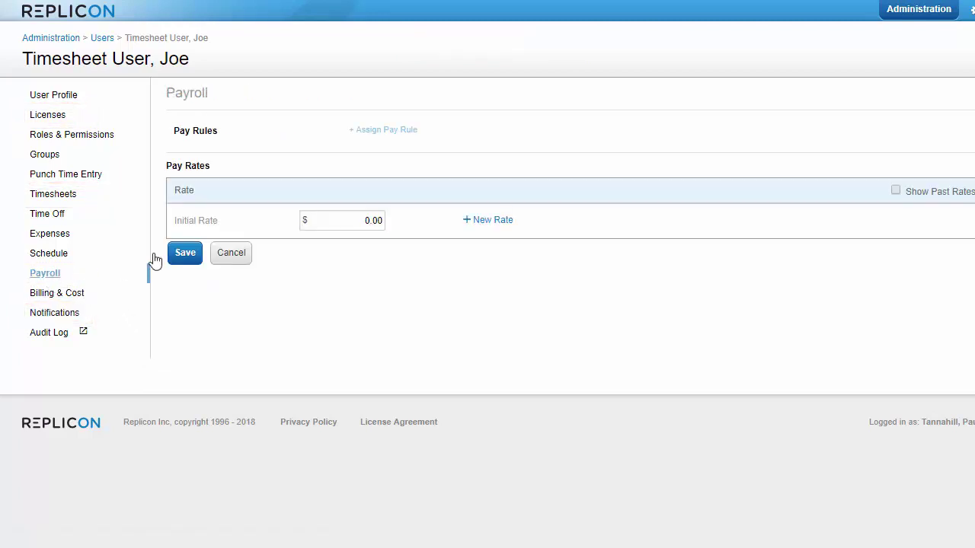
click(386, 132)
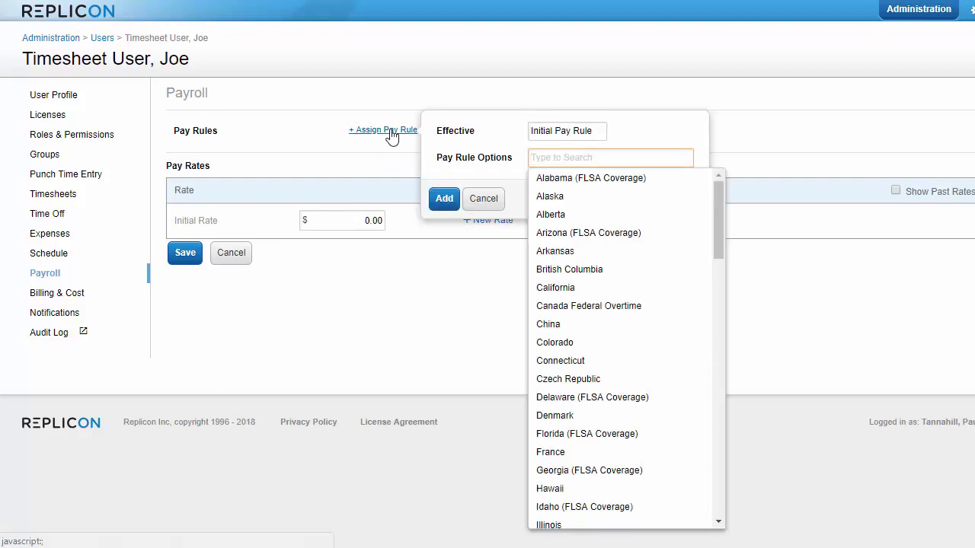
click(537, 214)
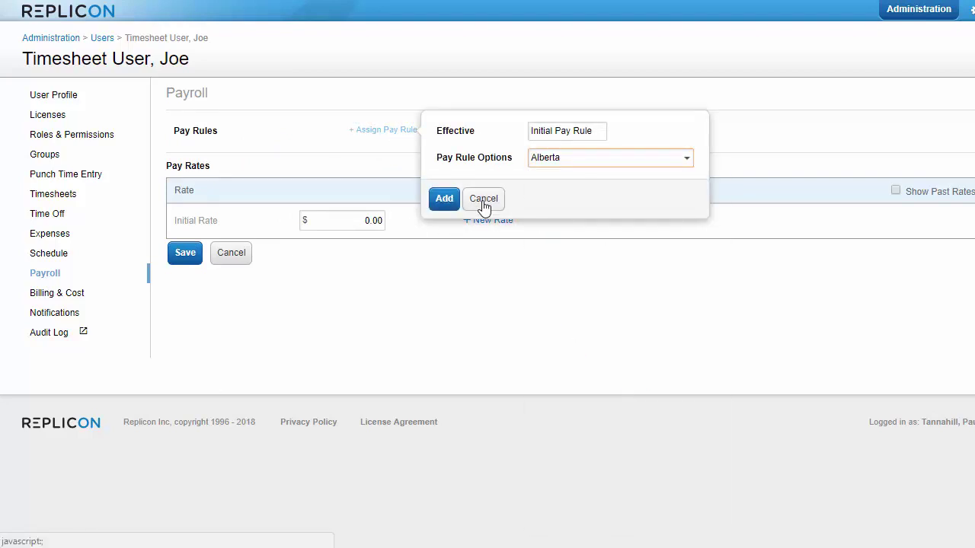
click(448, 199)
click(372, 247)
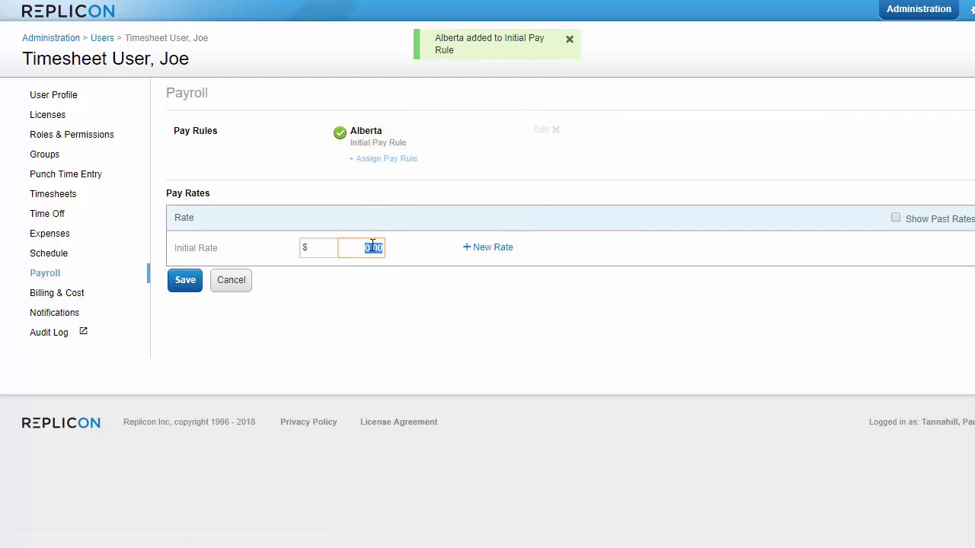
text(50)
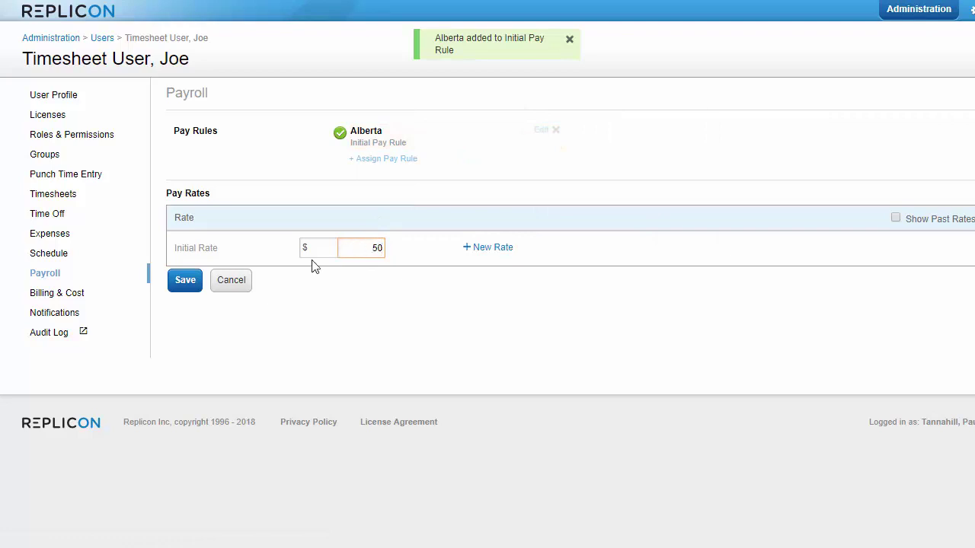
click(185, 280)
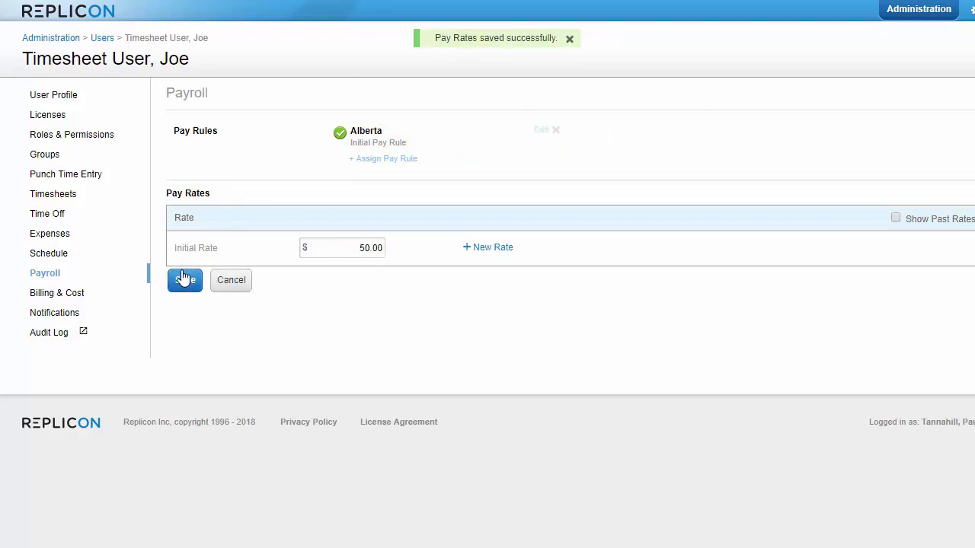
- Back in the users list, select the supervisor and timesheet users and edit them together
click(93, 38)
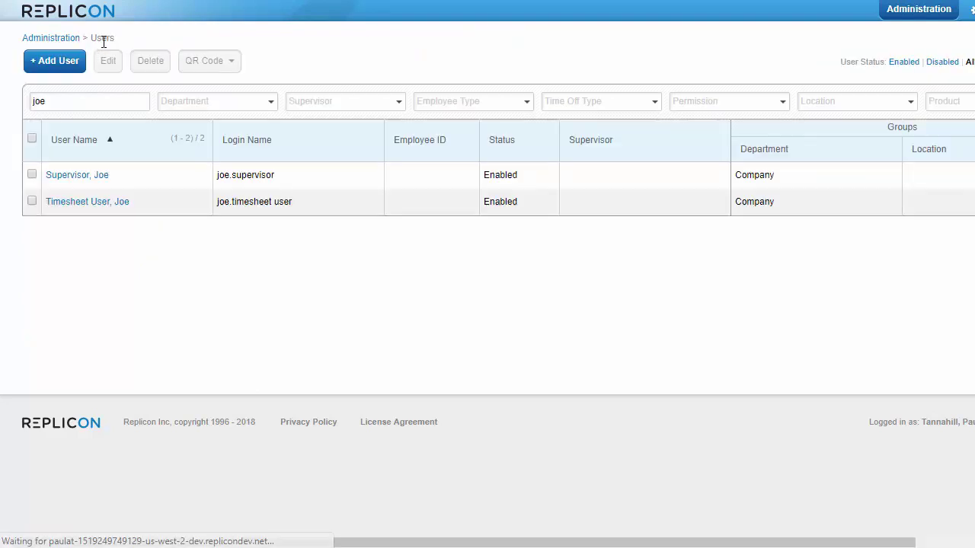
click(32, 174)
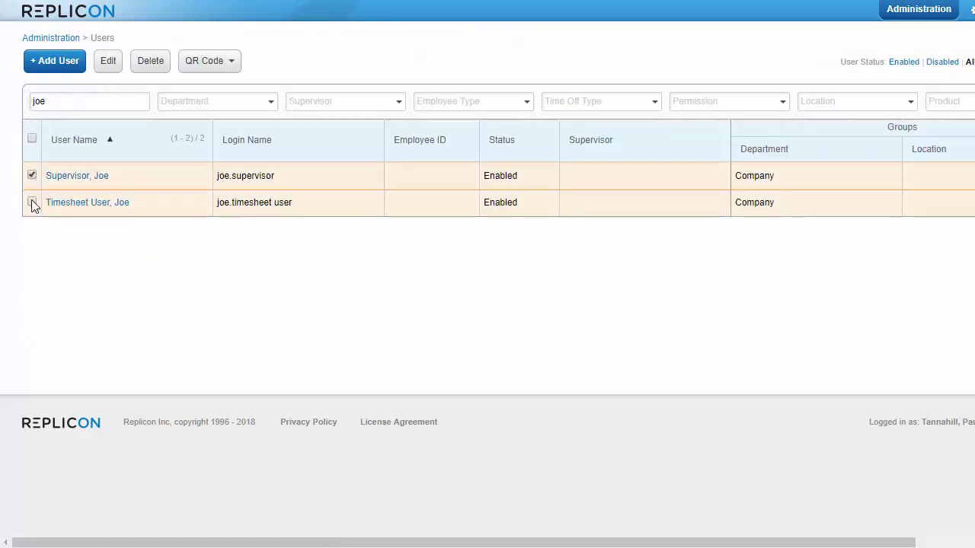
click(32, 203)
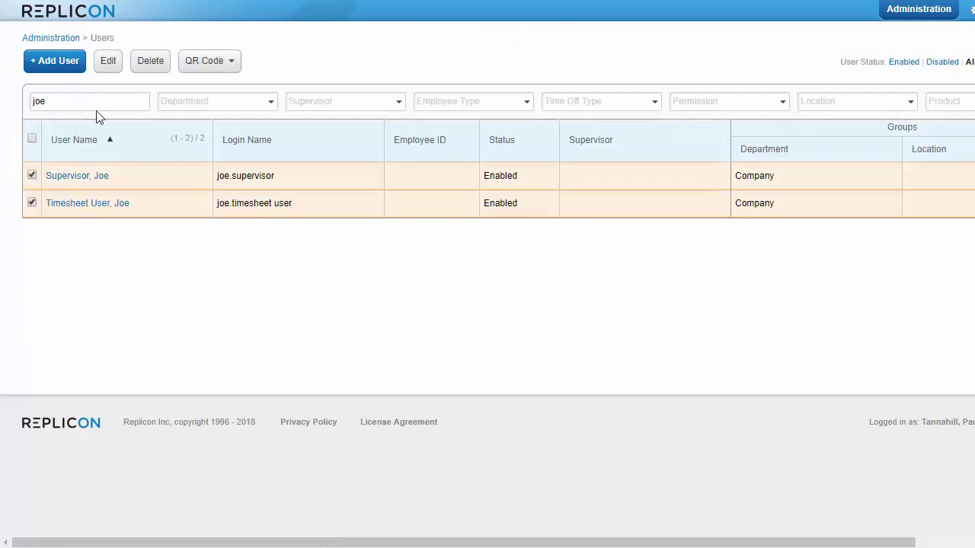
click(108, 62)
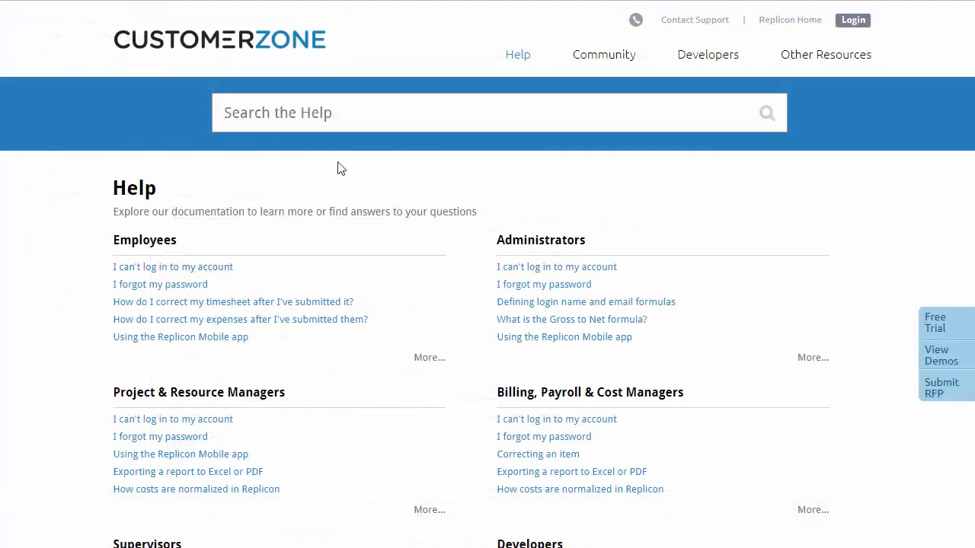
- Search the CustomerZone Help for 'checklist'
click(275, 115)
text(checklist)
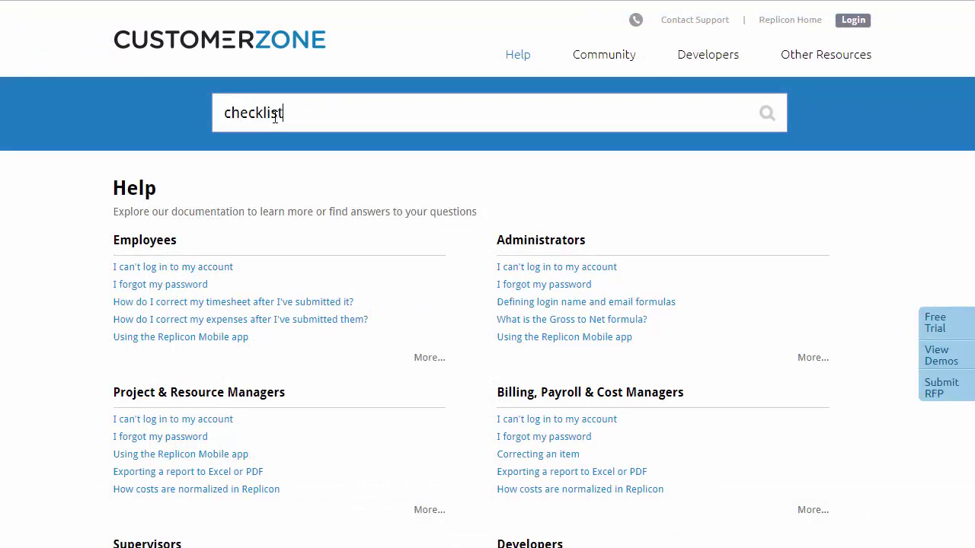
key(Return)
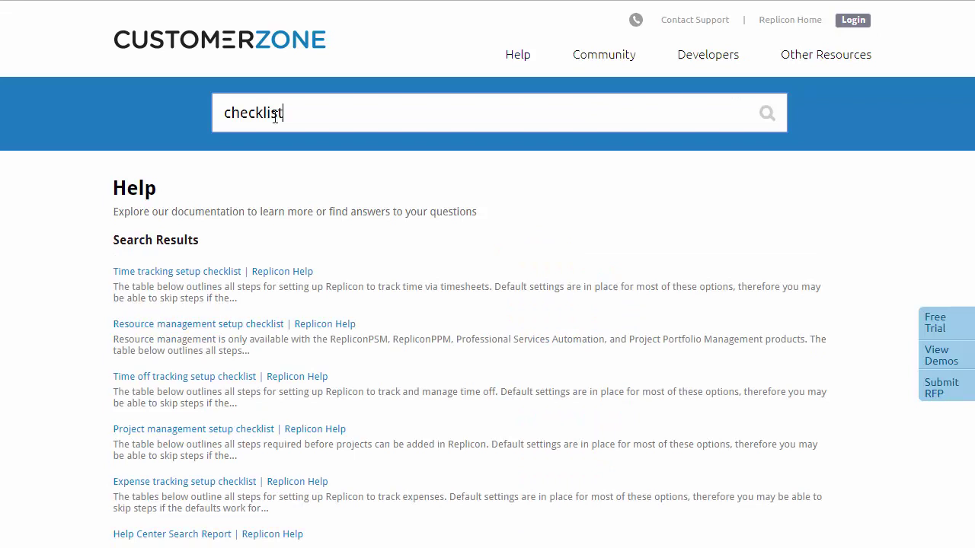